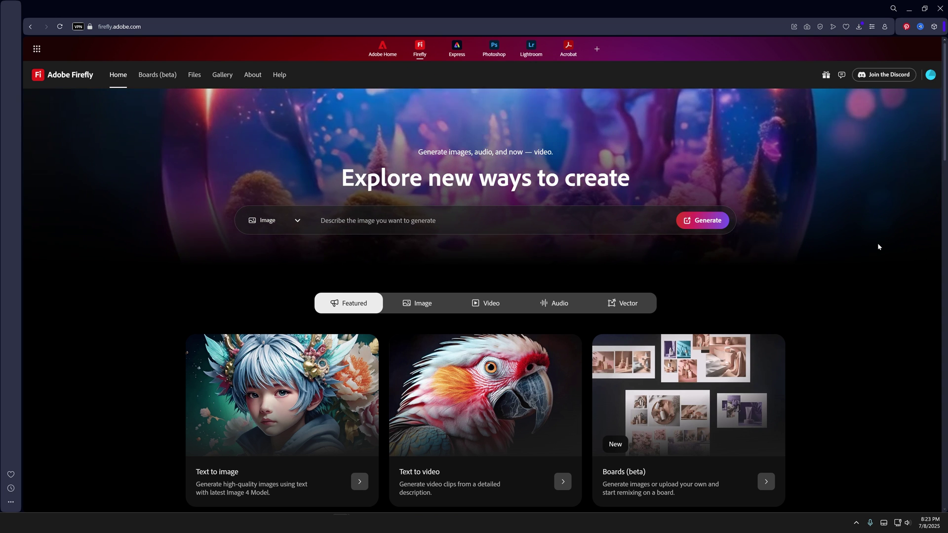
Step: Open the Text to image generator from the Firefly home page
{"action": "left_click", "coordinate": [695, 222]}
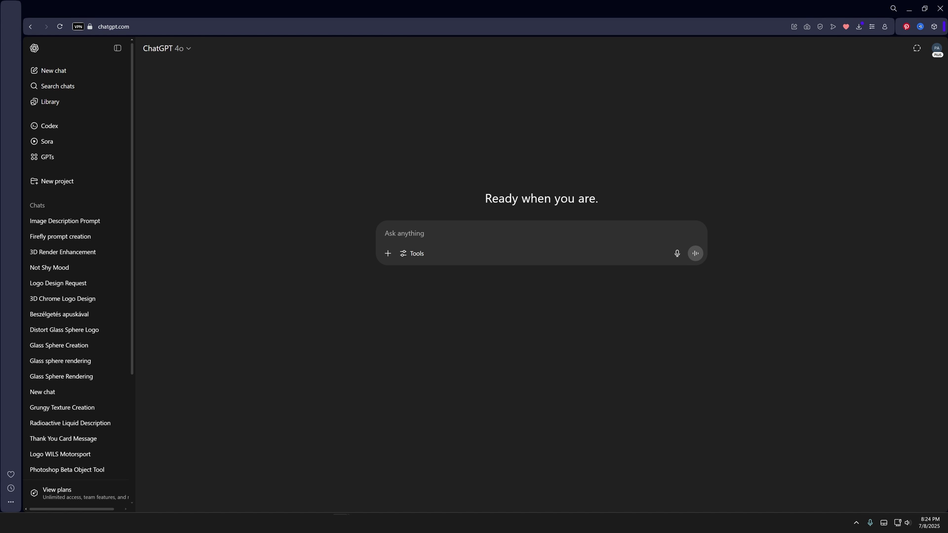
Step: Ask ChatGPT for a Firefly prompt of the young woman with balloon, then select the returned prompt
{"action": "type", "text": "create a prompt for Ad"}
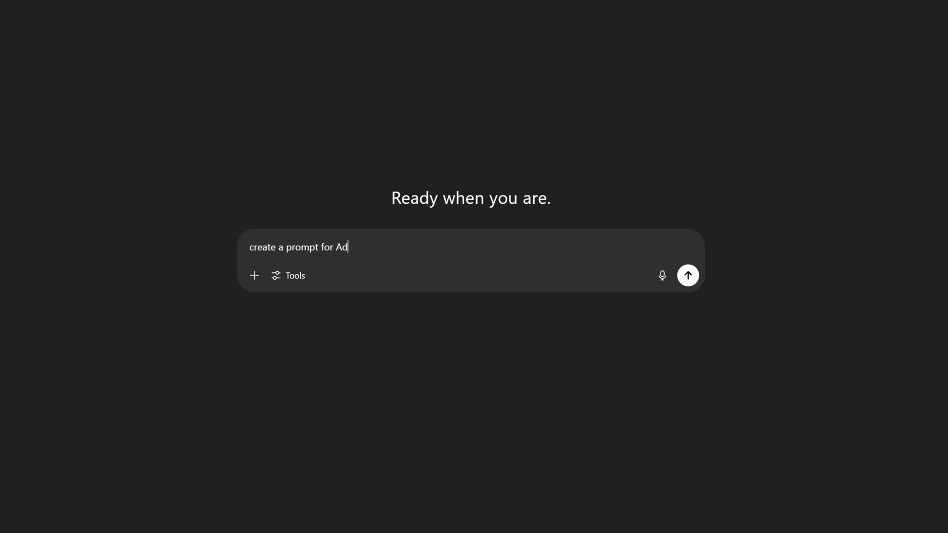
{"action": "type", "text": "obe Firefly from this text:"}
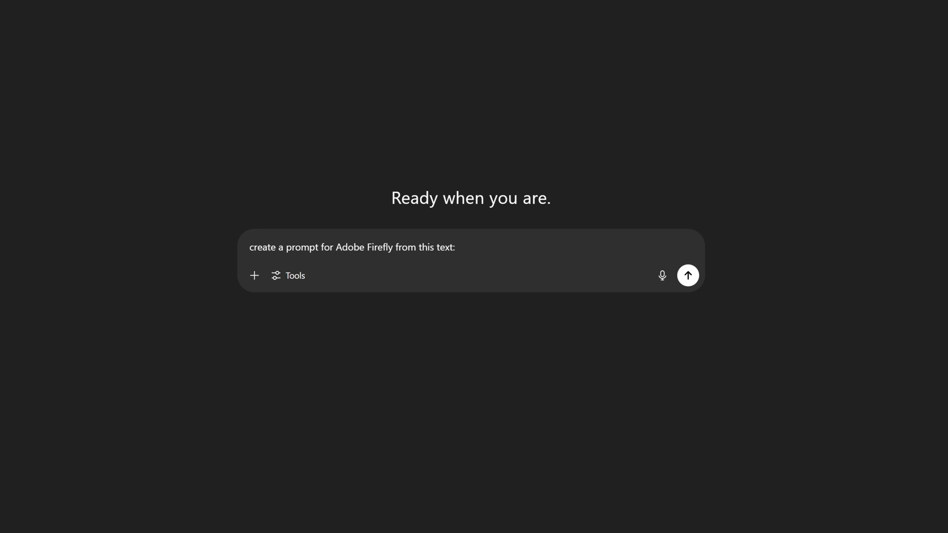
{"action": "type", "text": " young woman posing, p"}
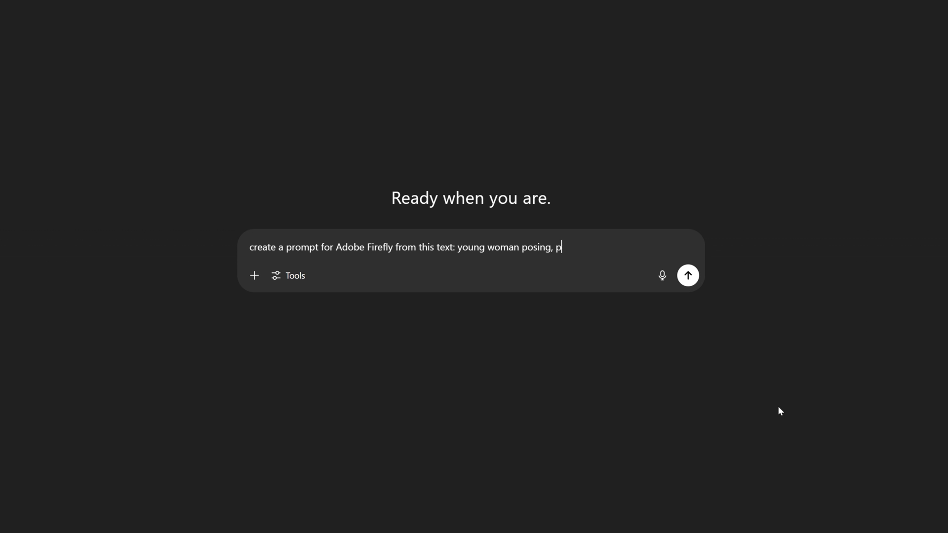
{"action": "type", "text": "ortrait, balloon in her right hand, editorial"}
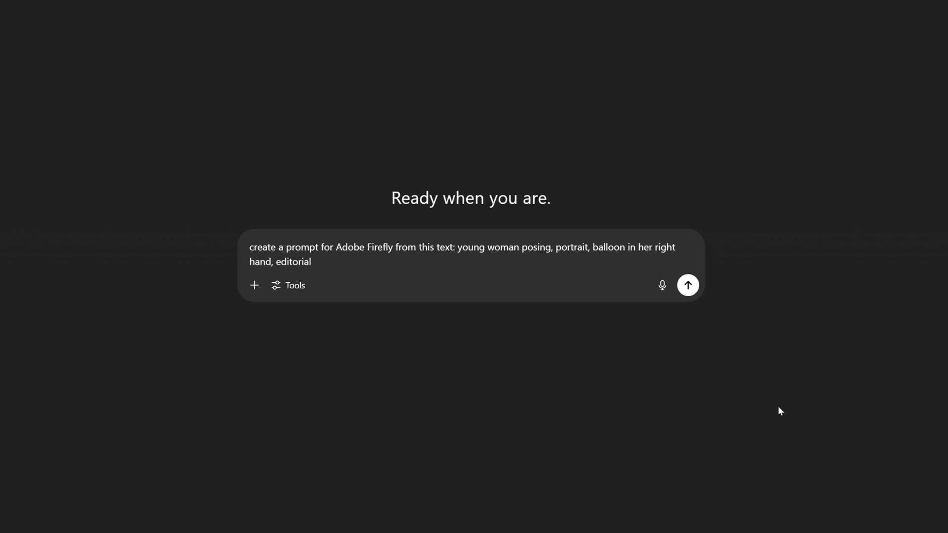
{"action": "type", "text": " photo shoot. she's dressed in white oversi"}
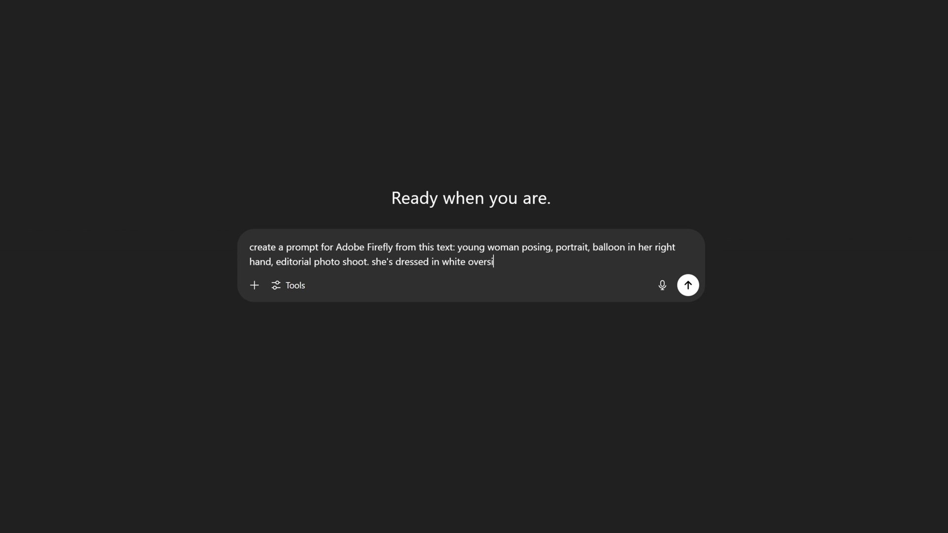
{"action": "type", "text": "zed t-shirt, yellow sungla"}
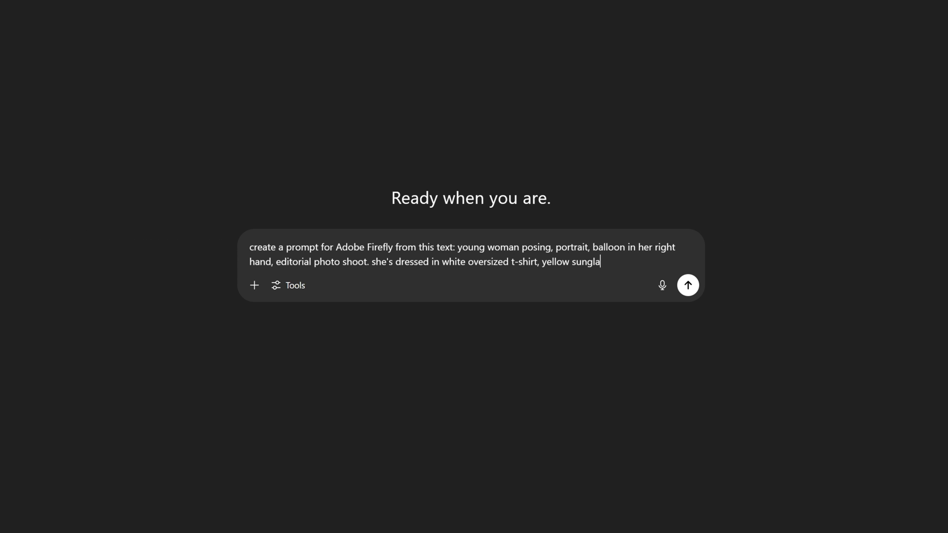
{"action": "type", "text": "sses. she has long blonde hair"}
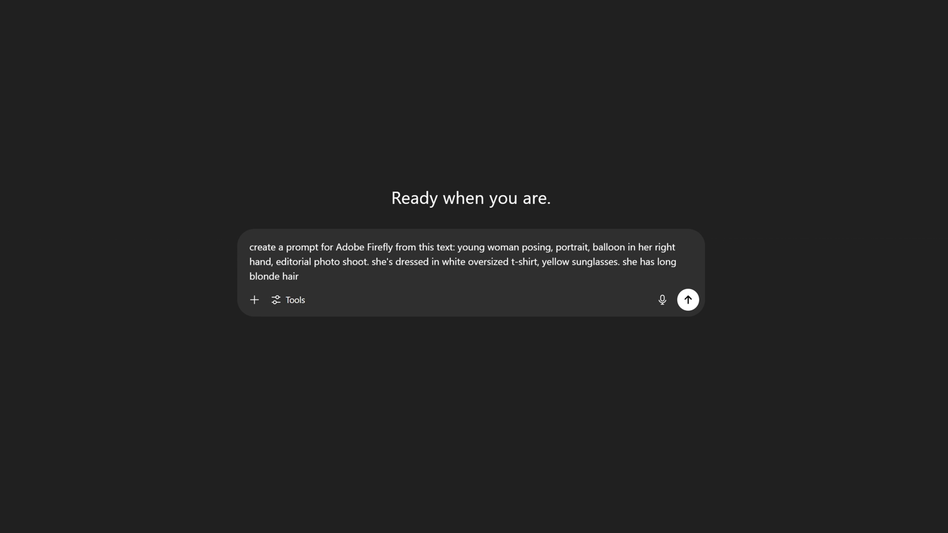
{"action": "type", "text": " with playful pigtails."}
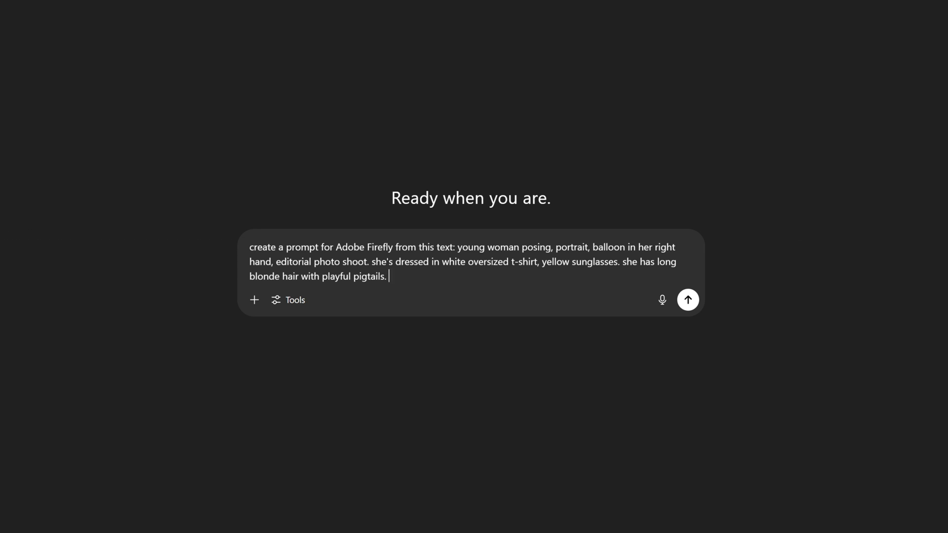
{"action": "type", "text": " cool and sassy looking and playful."}
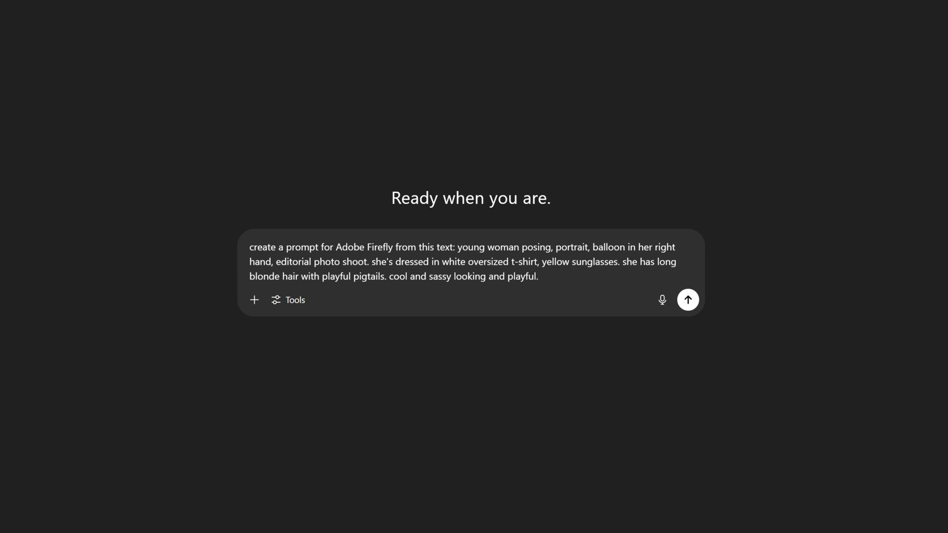
{"action": "type", "text": " street style fashion. pink background"}
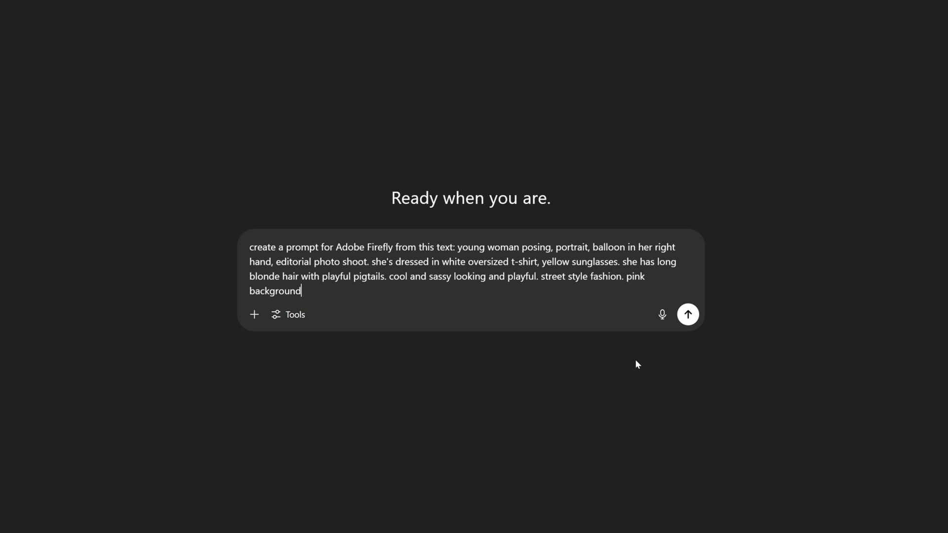
{"action": "left_click", "coordinate": [688, 314]}
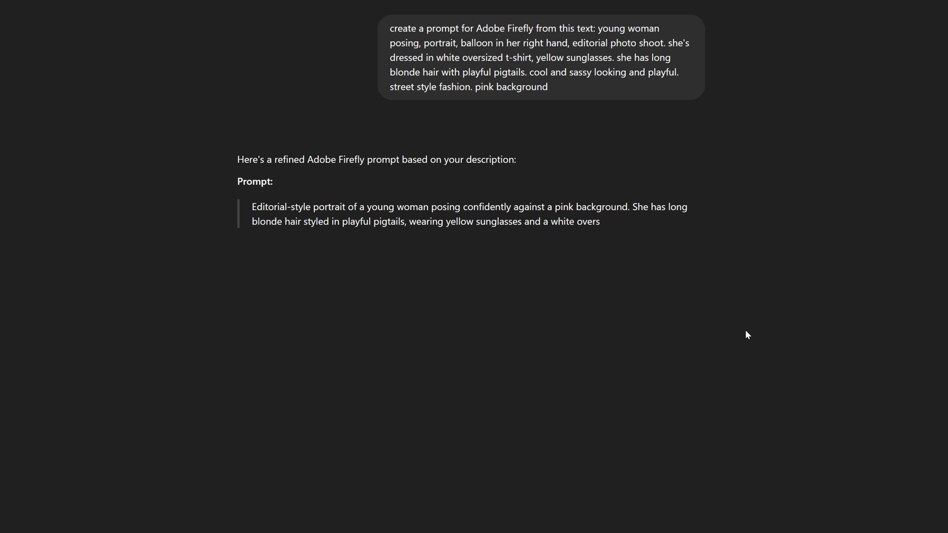
{"action": "triple_click", "coordinate": [477, 207]}
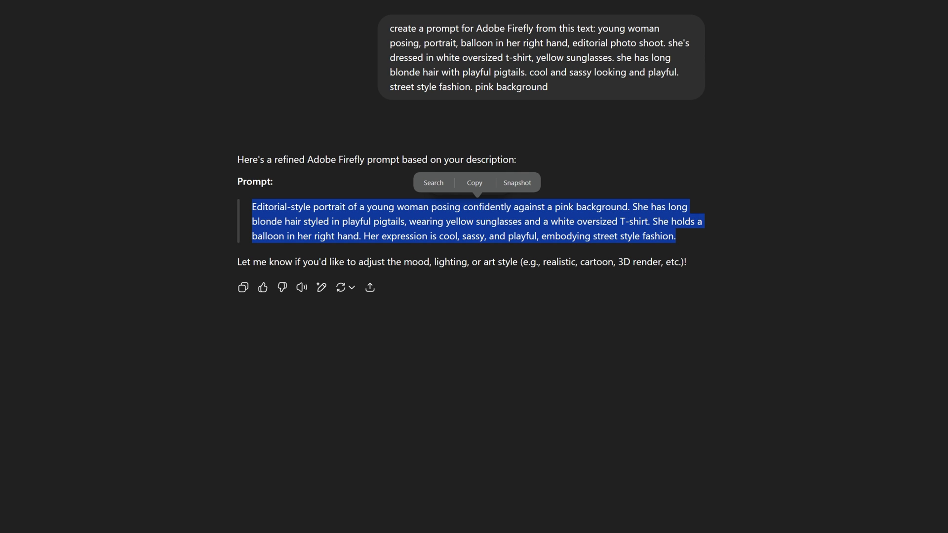
{"action": "left_click_drag", "start_coordinate": [328, 262], "coordinate": [657, 261]}
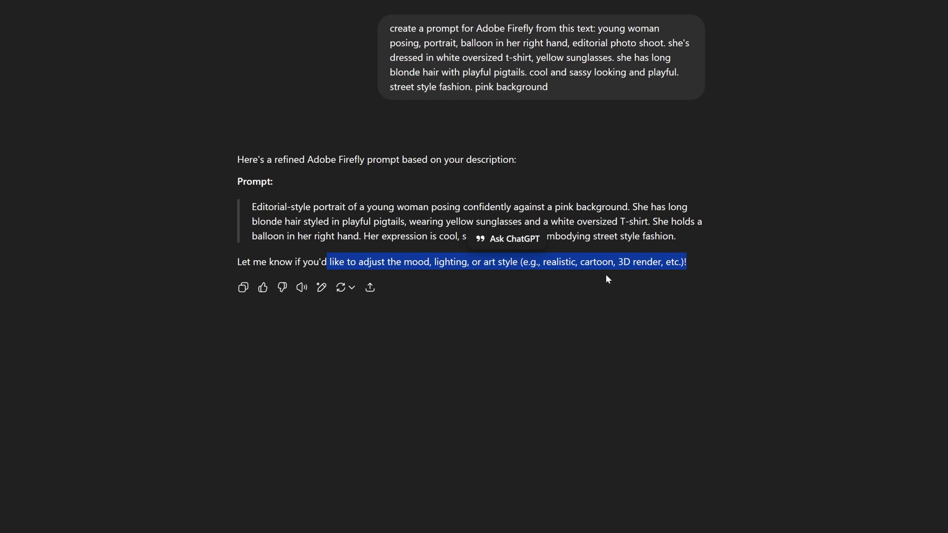
{"action": "left_click_drag", "start_coordinate": [252, 207], "coordinate": [682, 235]}
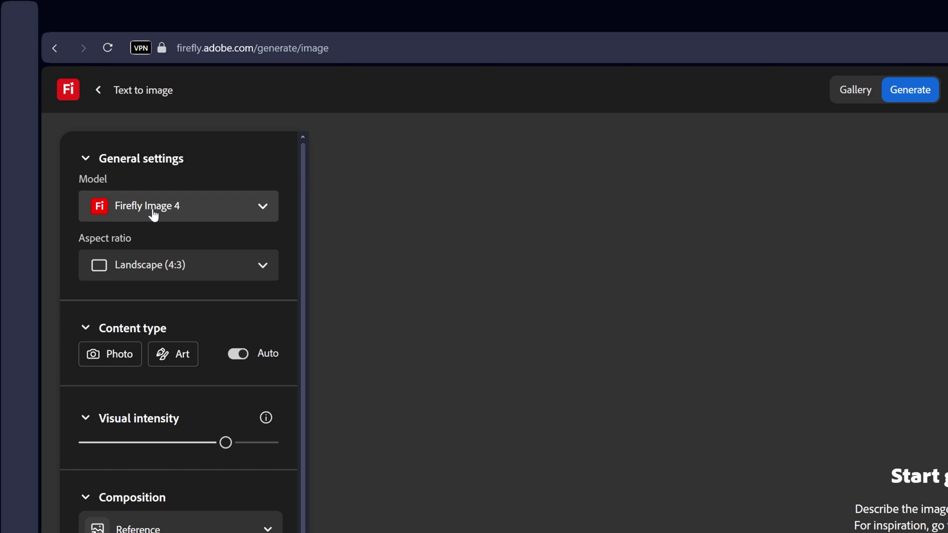
Step: Set Firefly Image 4, Widescreen (16:9), Photo content type and low visual intensity
{"action": "left_click", "coordinate": [85, 116]}
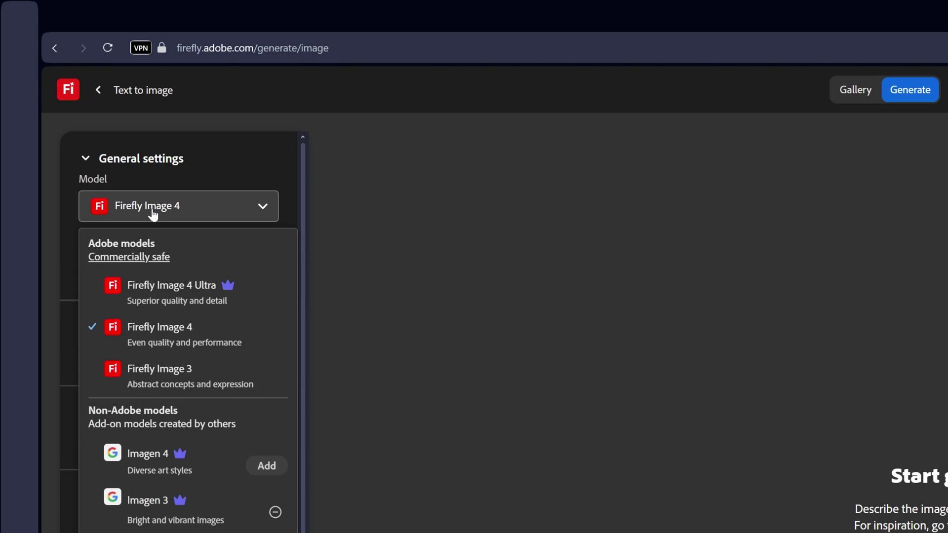
{"action": "left_click", "coordinate": [191, 329]}
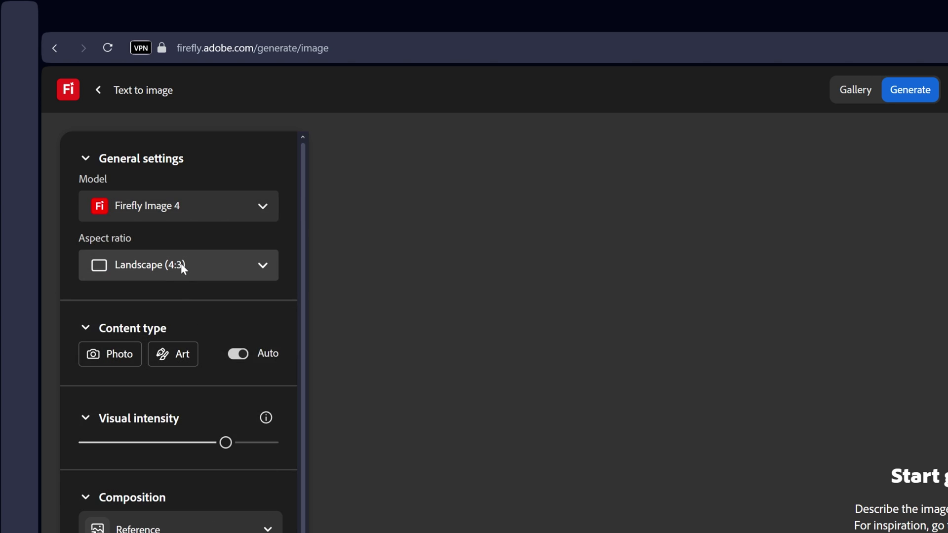
{"action": "left_click", "coordinate": [182, 266]}
{"action": "left_click", "coordinate": [198, 307]}
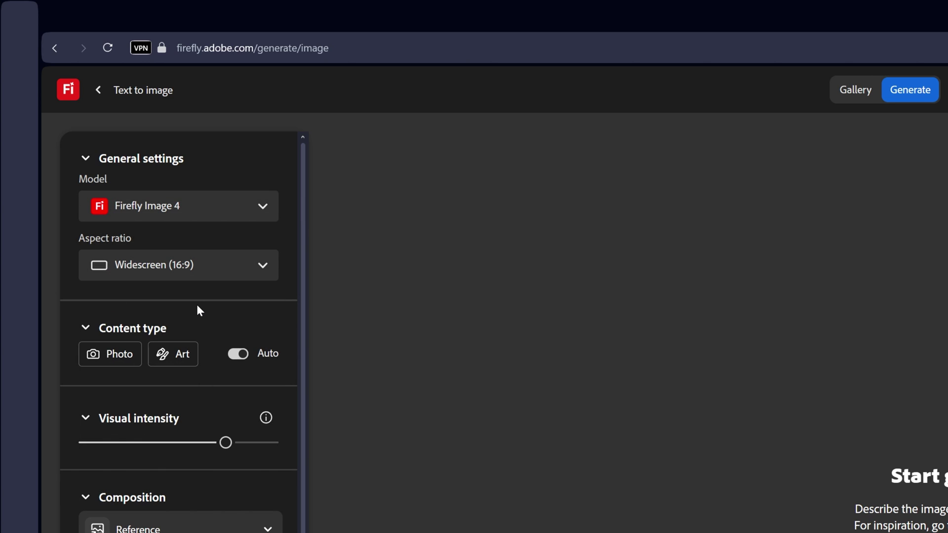
{"action": "left_click", "coordinate": [127, 354]}
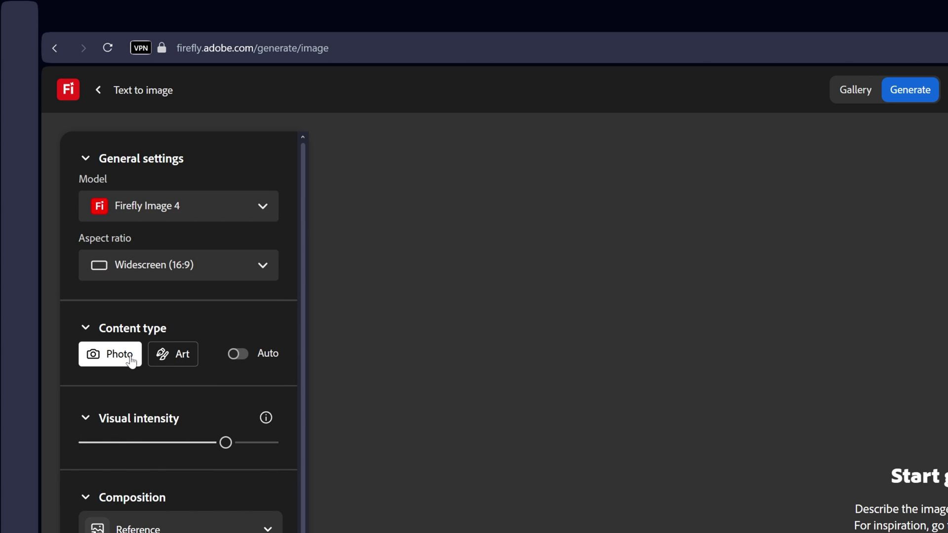
{"action": "left_click", "coordinate": [110, 444]}
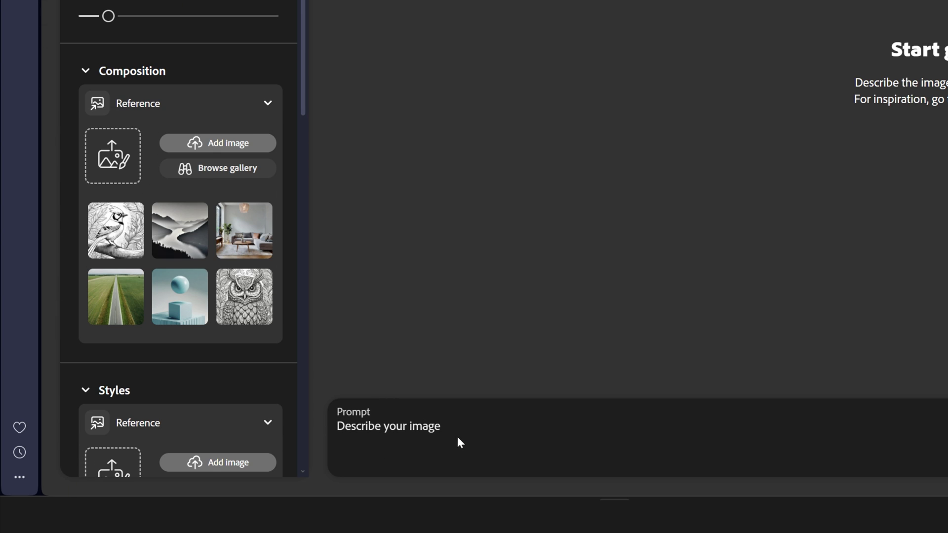
Step: Paste the ChatGPT prompt and generate the images
{"action": "left_click", "coordinate": [375, 426]}
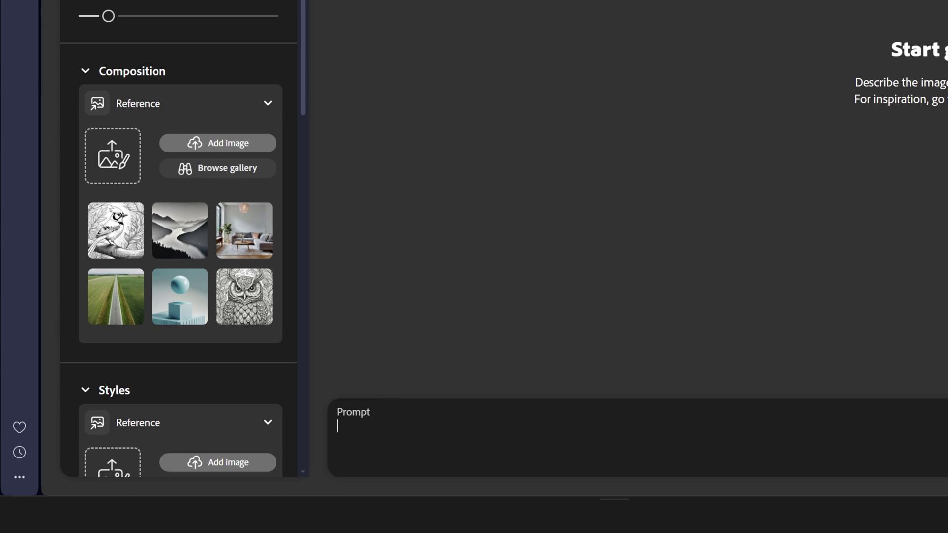
{"action": "key", "text": "ctrl+v"}
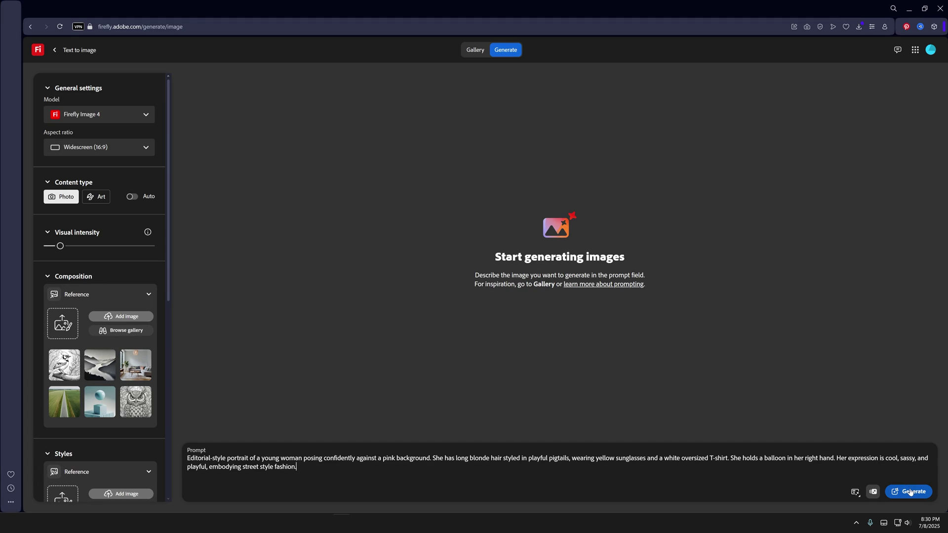
{"action": "left_click", "coordinate": [909, 492]}
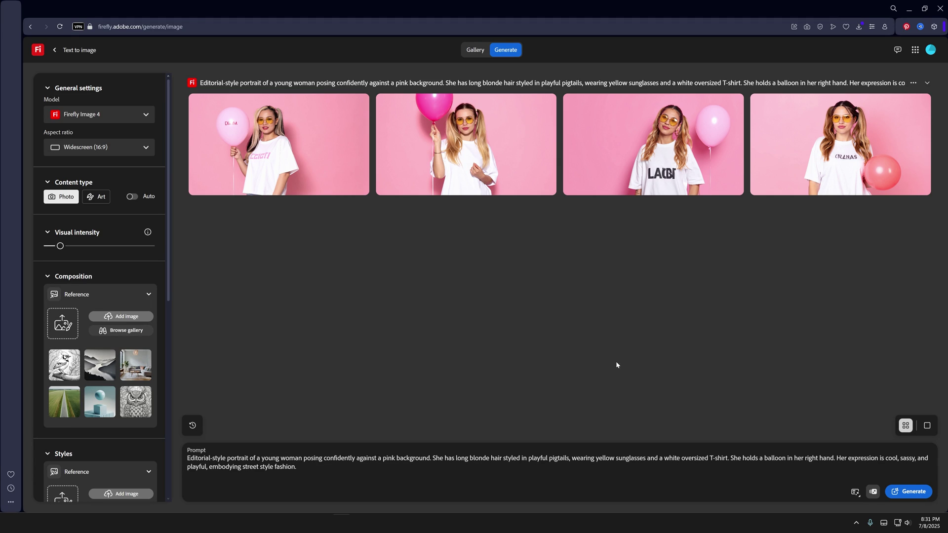
Step: Preview the generated widescreen portraits full size
{"action": "left_click", "coordinate": [833, 158]}
{"action": "key", "text": "Right"}
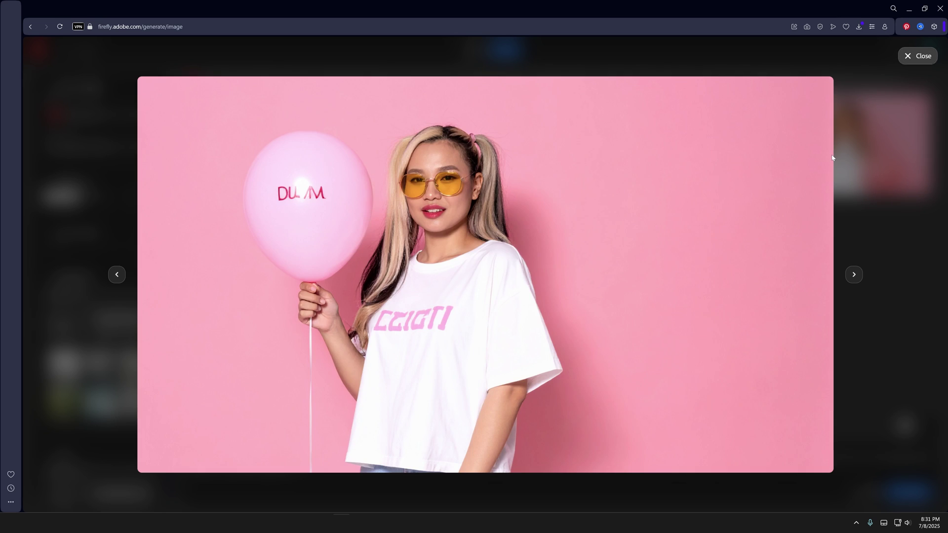
{"action": "left_click", "coordinate": [917, 56]}
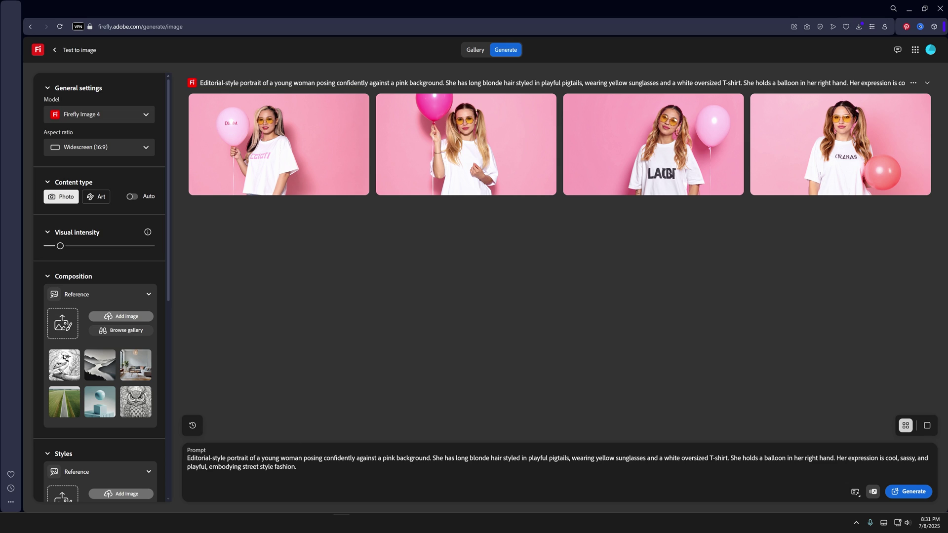
Step: Reword 'young woman' to 'female model', regenerate, and preview the new portraits
{"action": "type", "text": "female"}
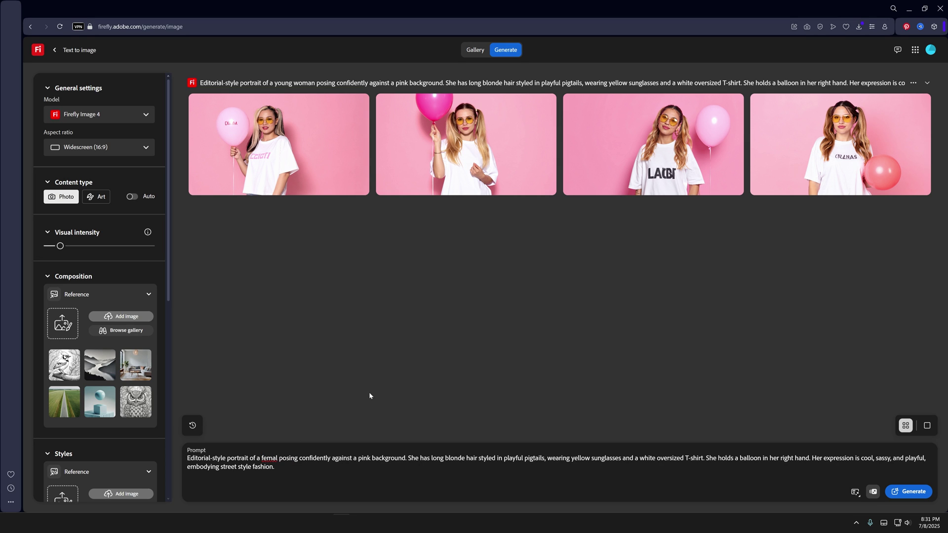
{"action": "key", "text": "ctrl+shift+Right"}
{"action": "type", "text": "model"}
{"action": "key", "text": "Return"}
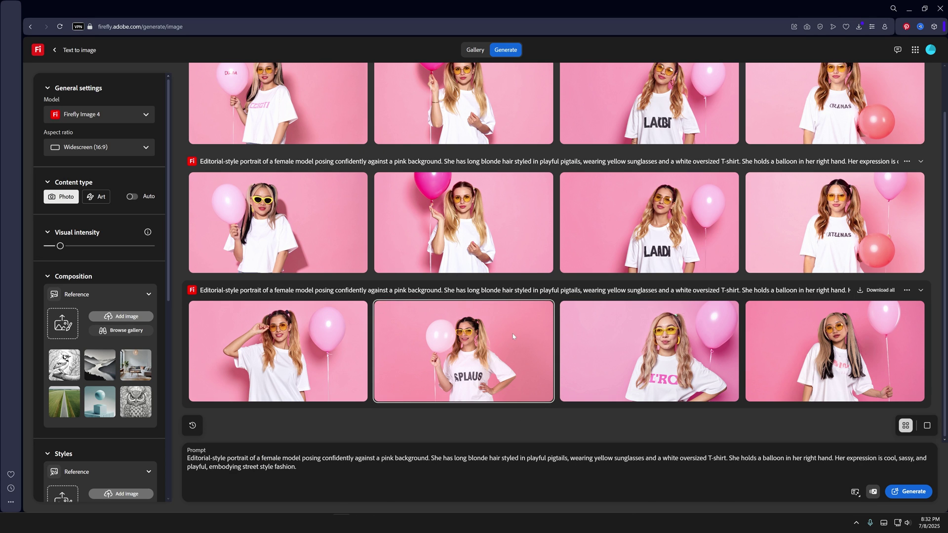
{"action": "left_click", "coordinate": [512, 334]}
{"action": "key", "text": "Right"}
{"action": "key", "text": "Escape"}
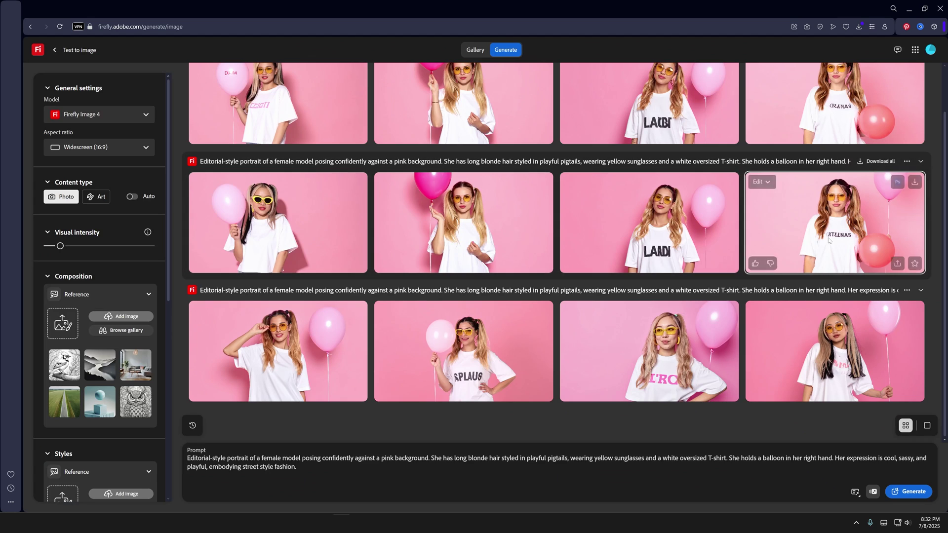
Step: Switch the aspect ratio to Vertical (9:16) and preview the generated images
{"action": "left_click", "coordinate": [177, 258]}
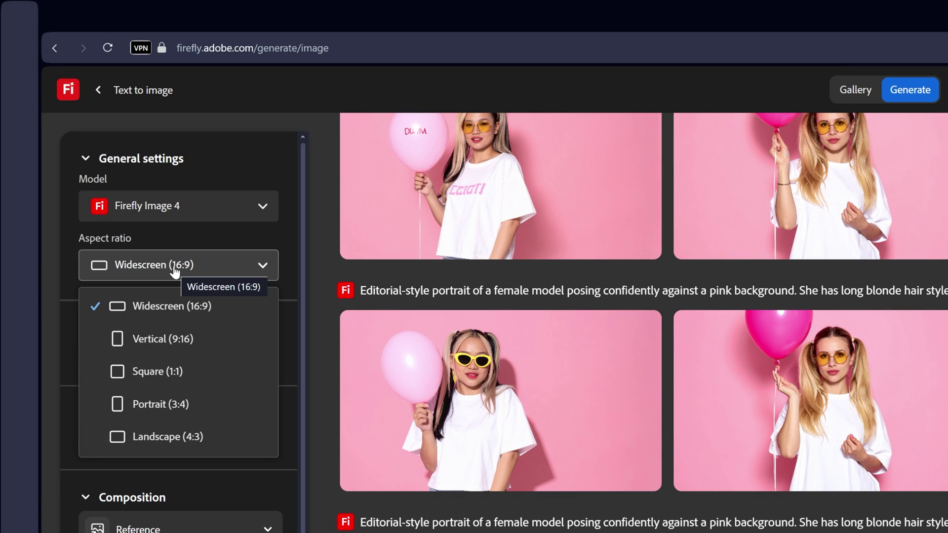
{"action": "left_click", "coordinate": [170, 341]}
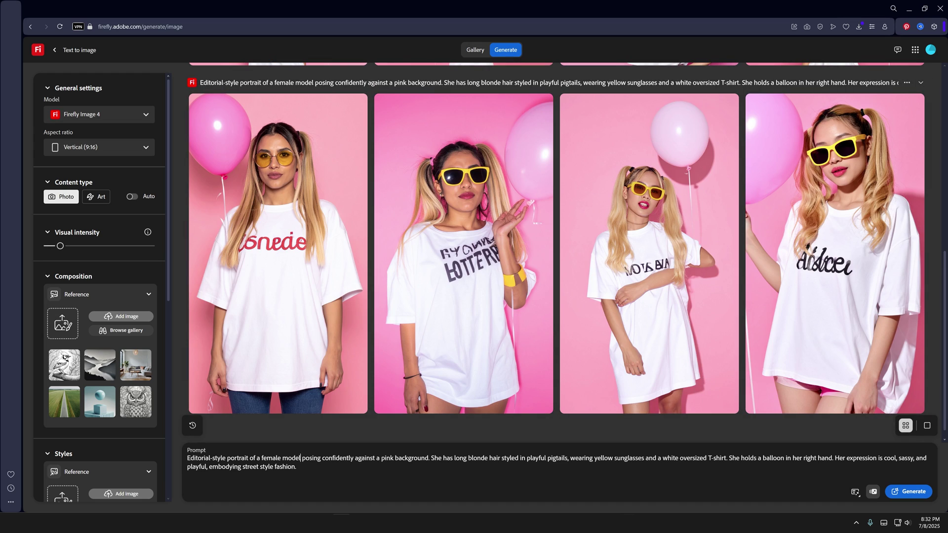
{"action": "left_click", "coordinate": [513, 291]}
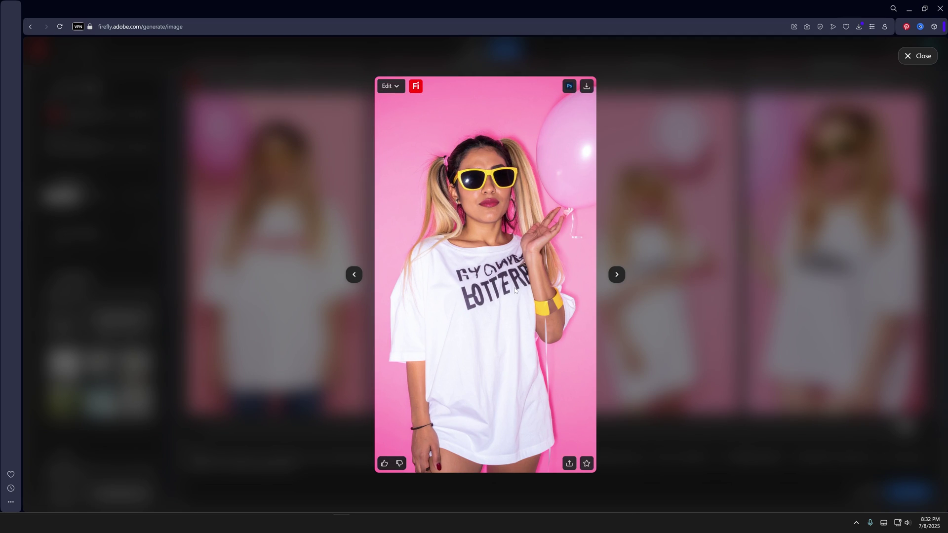
{"action": "key", "text": "Right"}
{"action": "key", "text": "Right"}
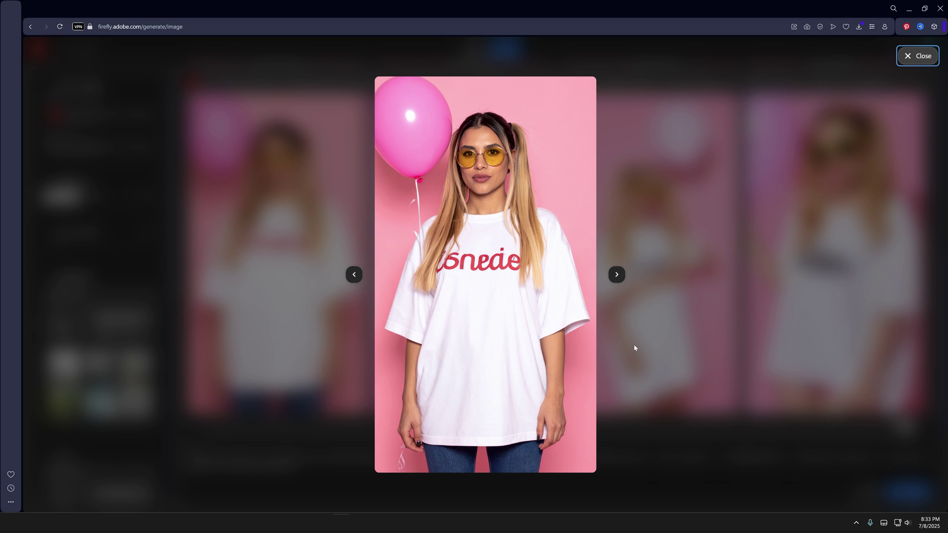
{"action": "key", "text": "Escape"}
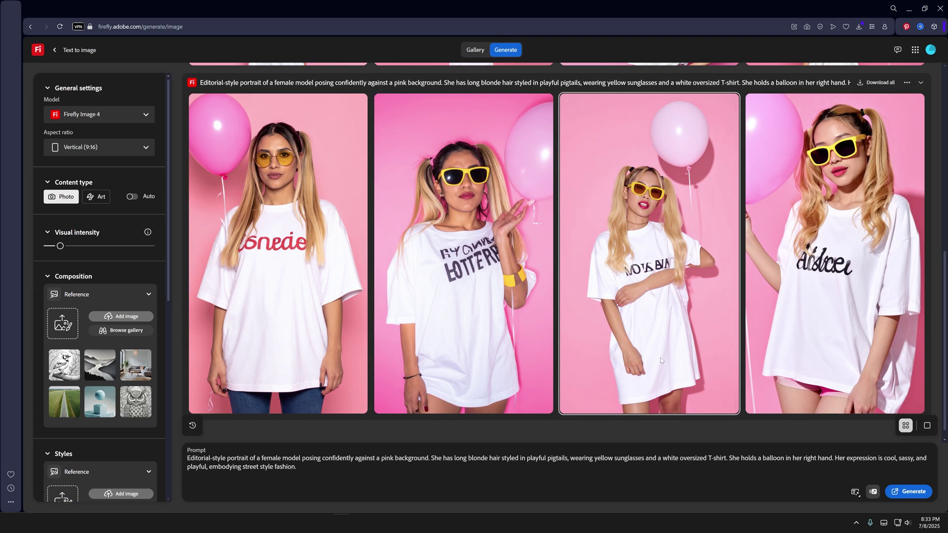
Step: Generate a new batch and open the pigtailed balloon portrait in Photoshop
{"action": "left_click", "coordinate": [912, 492]}
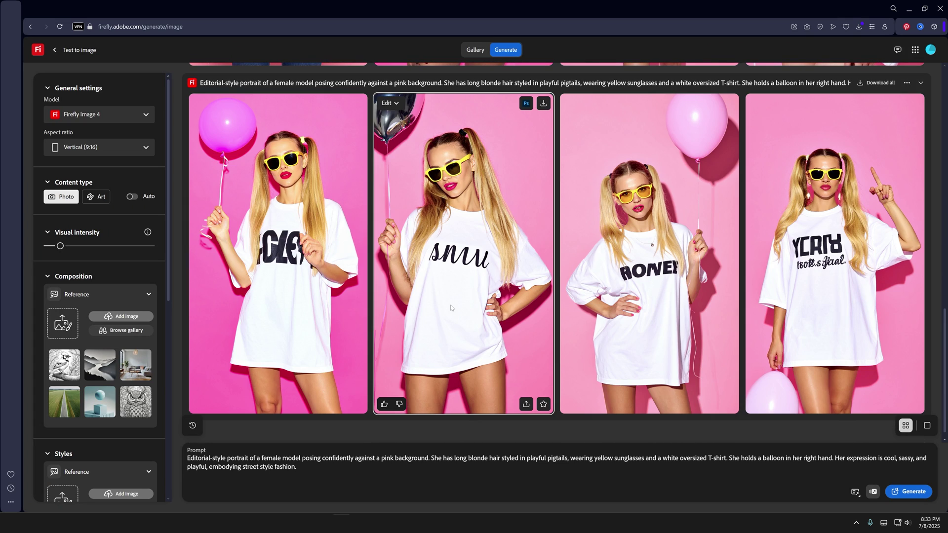
{"action": "left_click", "coordinate": [671, 245]}
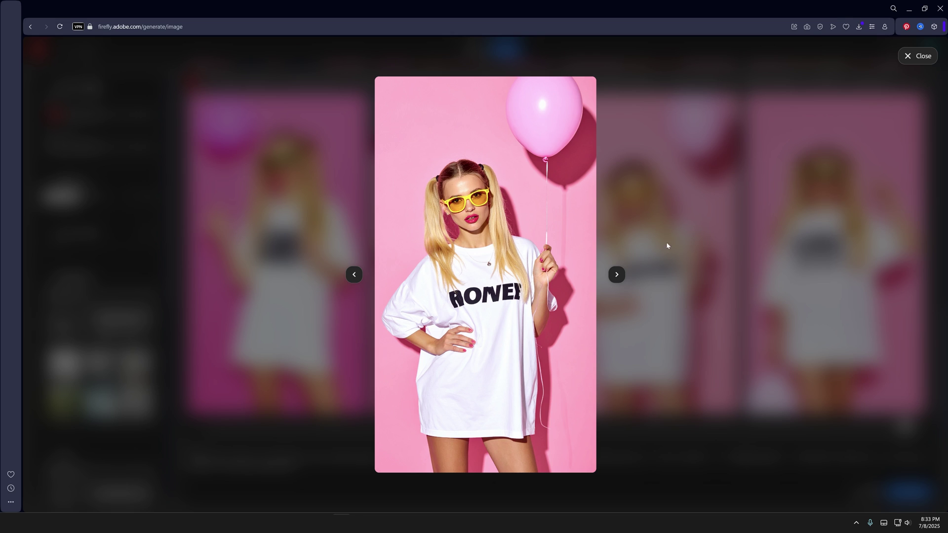
{"action": "mouse_move", "coordinate": [555, 275]}
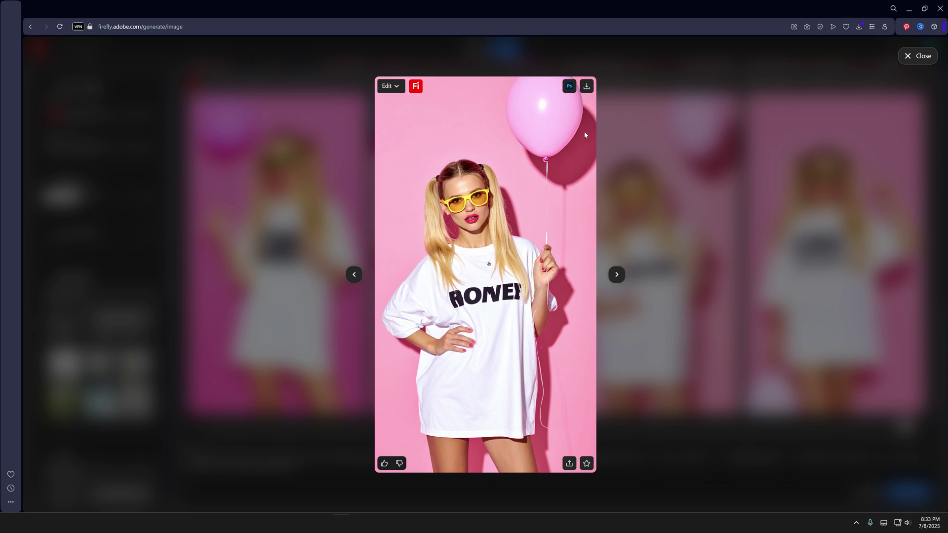
{"action": "left_click", "coordinate": [615, 279]}
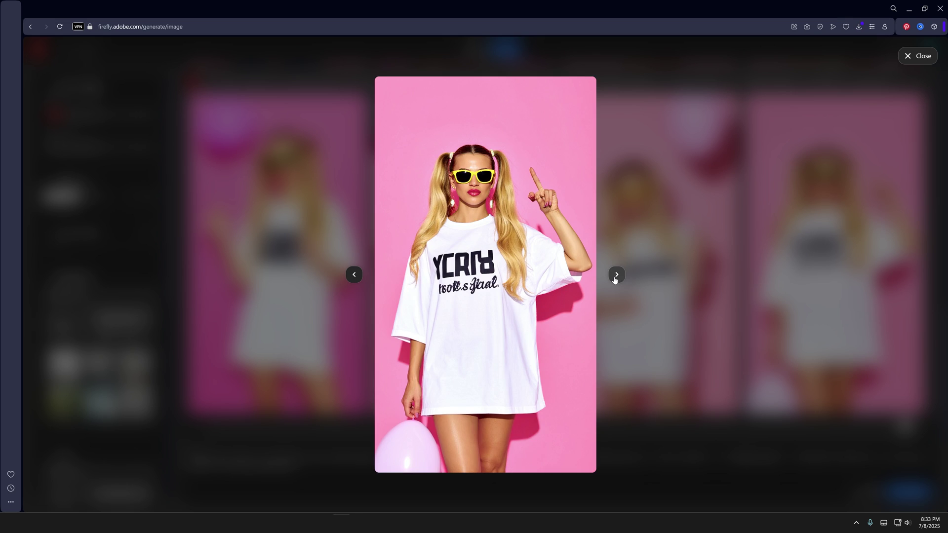
{"action": "key", "text": "Escape"}
{"action": "left_click", "coordinate": [666, 257]}
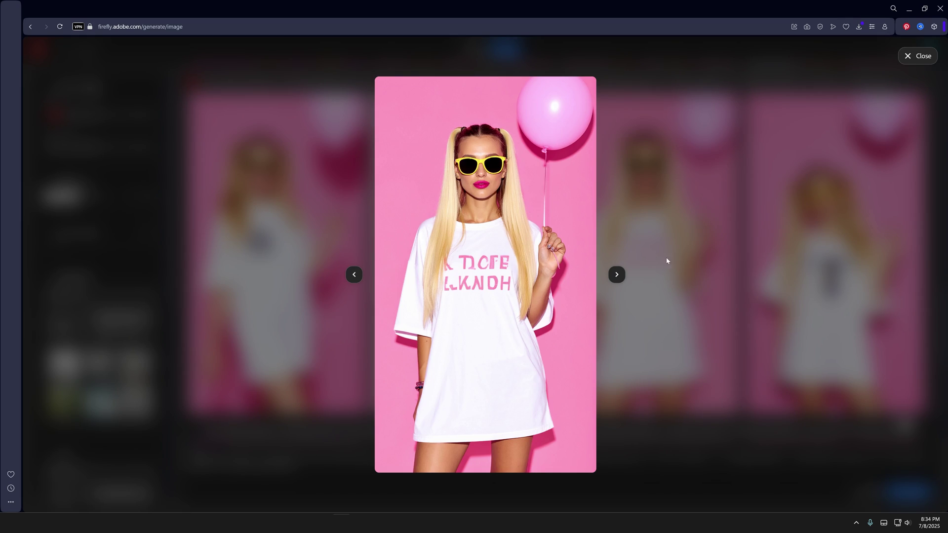
{"action": "left_click", "coordinate": [695, 266]}
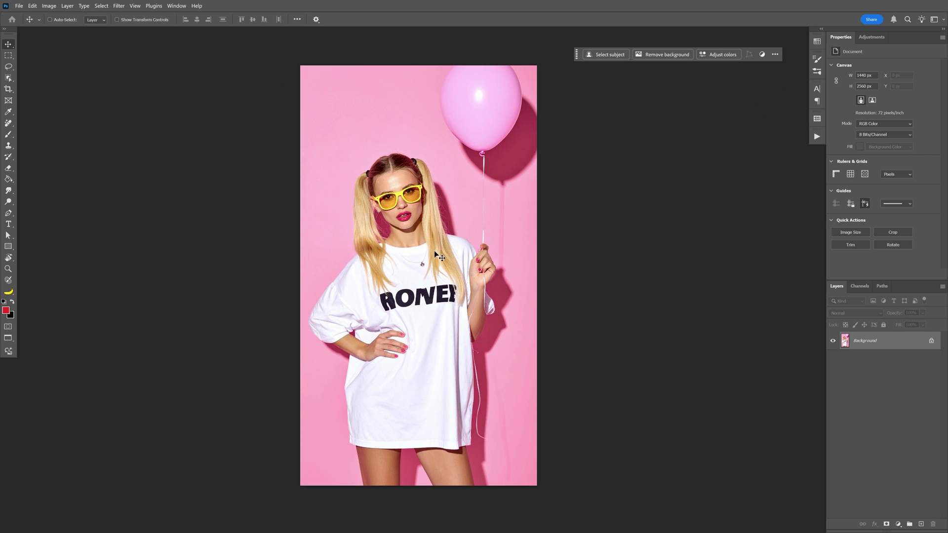
Step: Paint out the RONEE shirt lettering with the Remove Tool and apply it
{"action": "scroll", "coordinate": [417, 278], "scroll_direction": "up", "scroll_amount": 2}
{"action": "scroll", "coordinate": [414, 277], "scroll_direction": "up", "scroll_amount": 2}
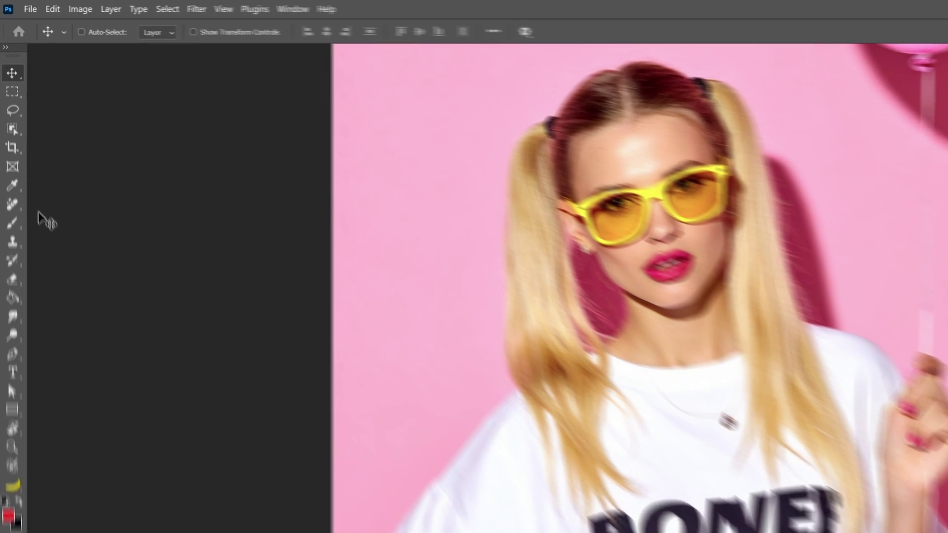
{"action": "left_click", "coordinate": [8, 124]}
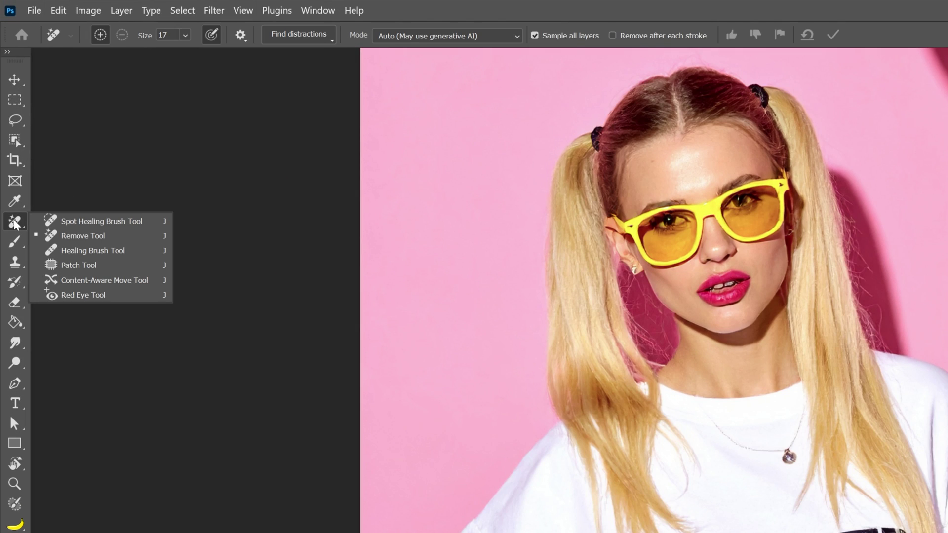
{"action": "left_click", "coordinate": [79, 236]}
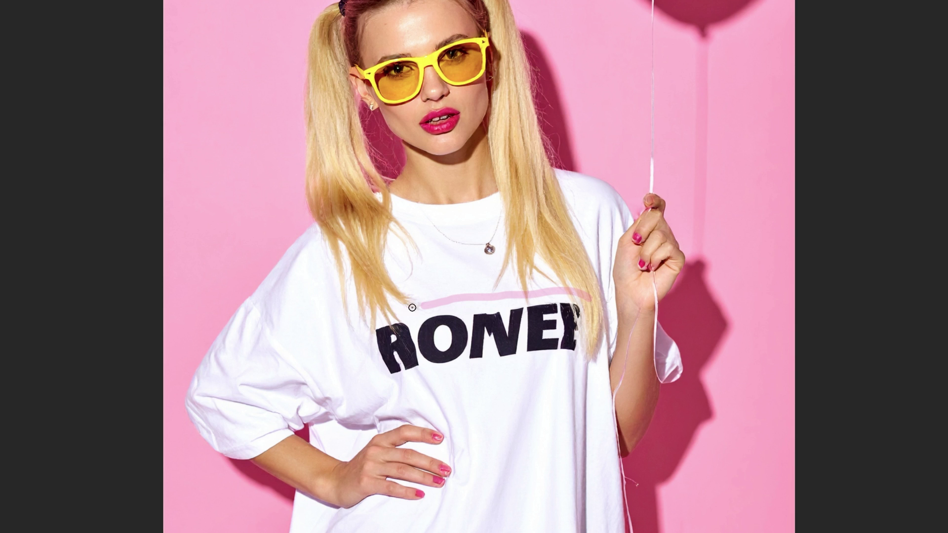
{"action": "left_click_drag", "start_coordinate": [589, 366], "coordinate": [589, 368]}
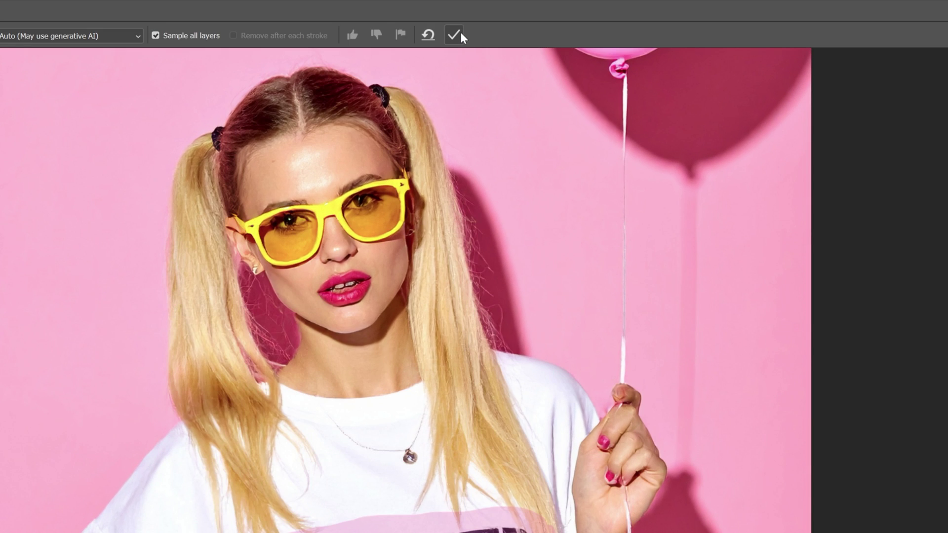
{"action": "left_click", "coordinate": [454, 34]}
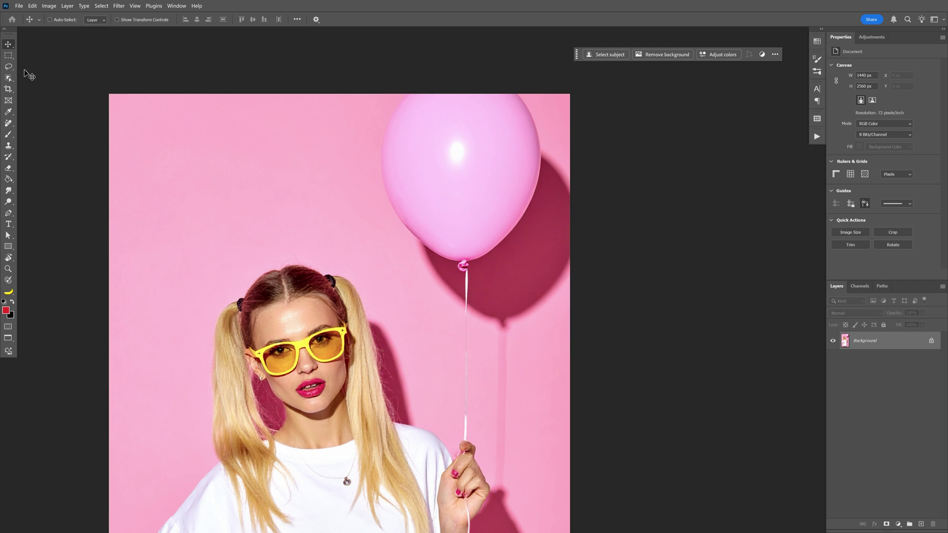
Step: Lasso the balloon and generative-fill it with 'lollipop'
{"action": "left_click", "coordinate": [8, 66]}
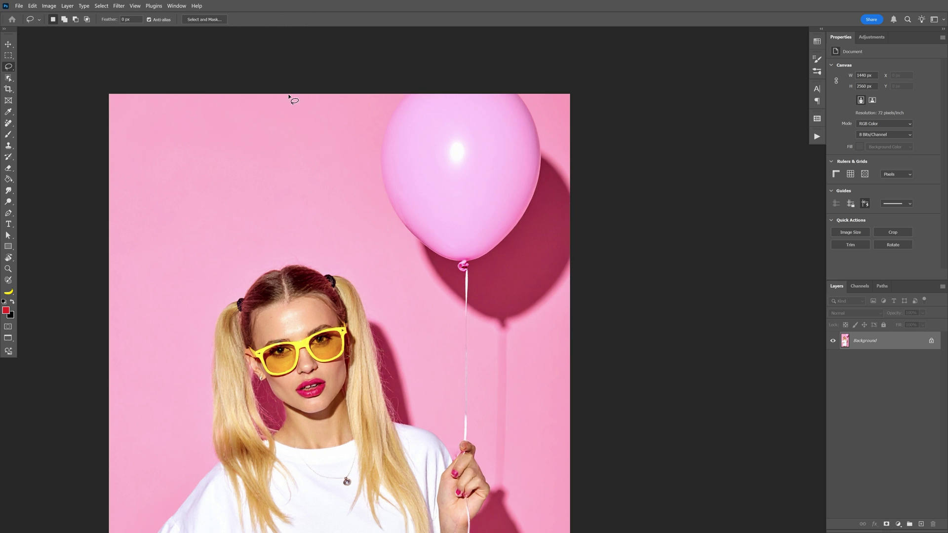
{"action": "mouse_move", "coordinate": [290, 96]}
{"action": "left_mouse_down"}
{"action": "mouse_move", "coordinate": [342, 199]}
{"action": "mouse_move", "coordinate": [383, 330]}
{"action": "mouse_move", "coordinate": [388, 394]}
{"action": "mouse_move", "coordinate": [421, 447]}
{"action": "left_mouse_up"}
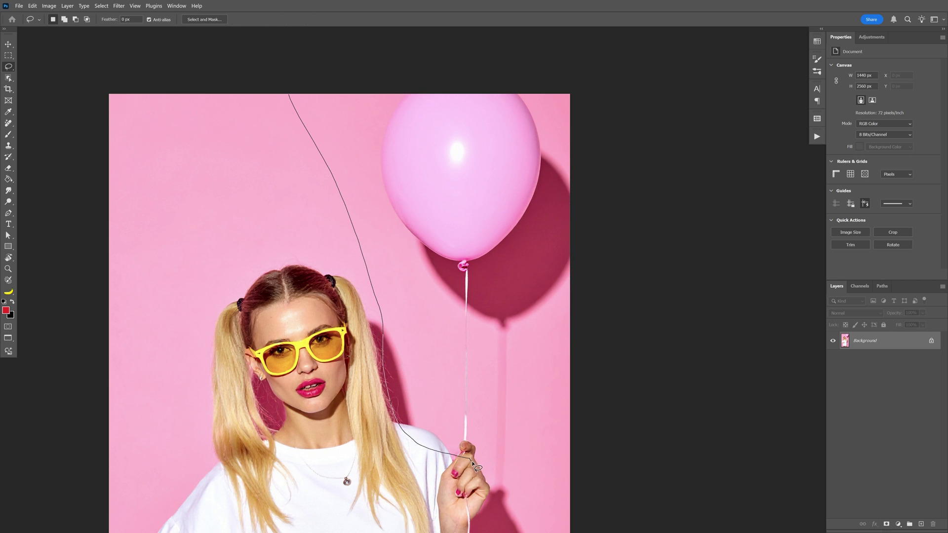
{"action": "mouse_move", "coordinate": [477, 467]}
{"action": "left_mouse_down"}
{"action": "mouse_move", "coordinate": [564, 373]}
{"action": "mouse_move", "coordinate": [556, 68]}
{"action": "mouse_move", "coordinate": [292, 96]}
{"action": "left_mouse_up"}
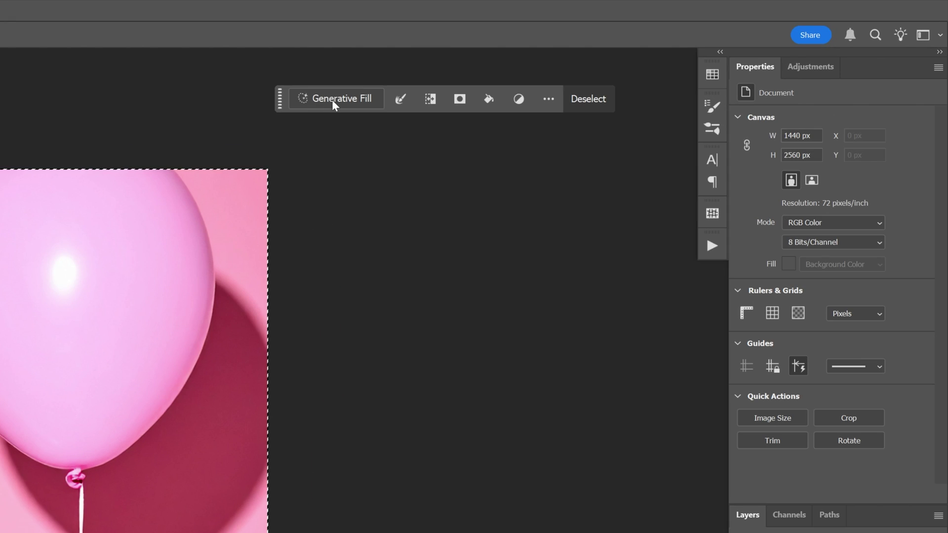
{"action": "left_click", "coordinate": [466, 77]}
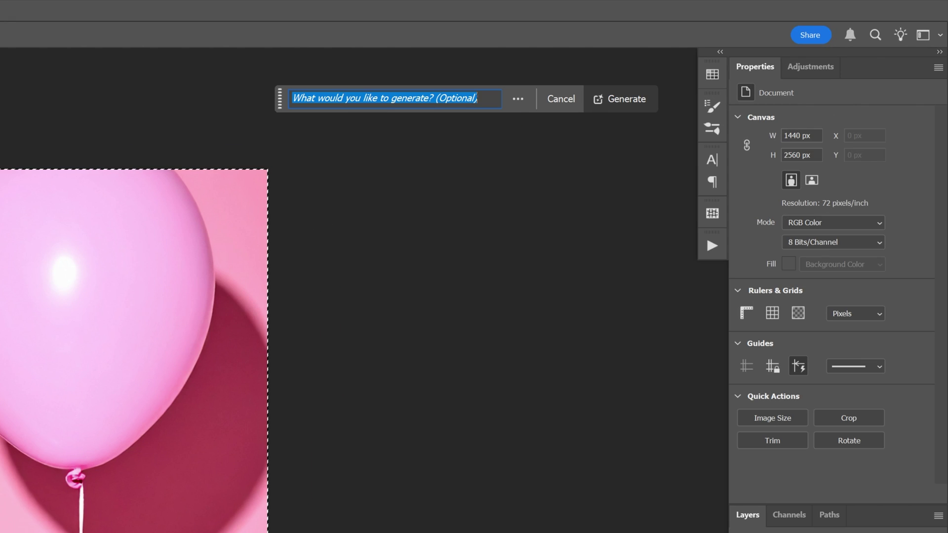
{"action": "type", "text": "lolli"}
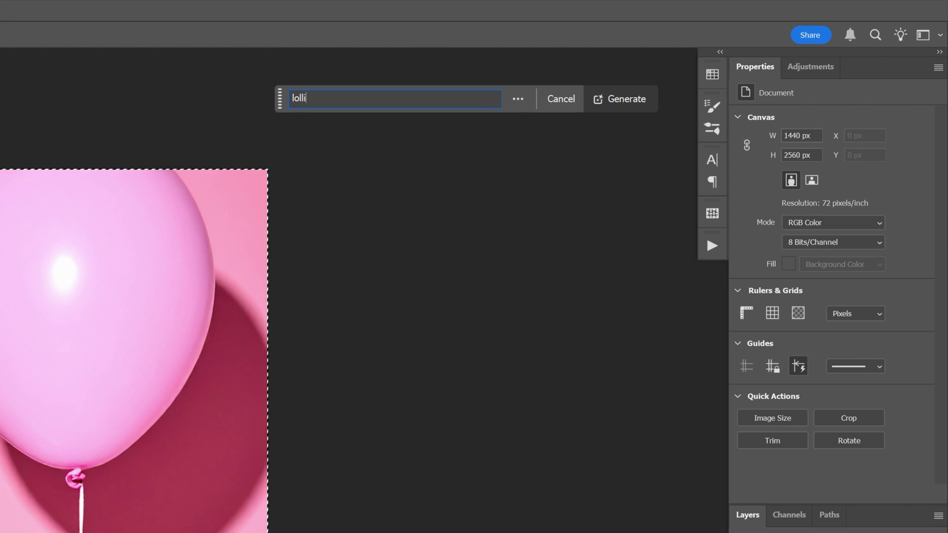
{"action": "type", "text": "pop"}
{"action": "key", "text": "Return"}
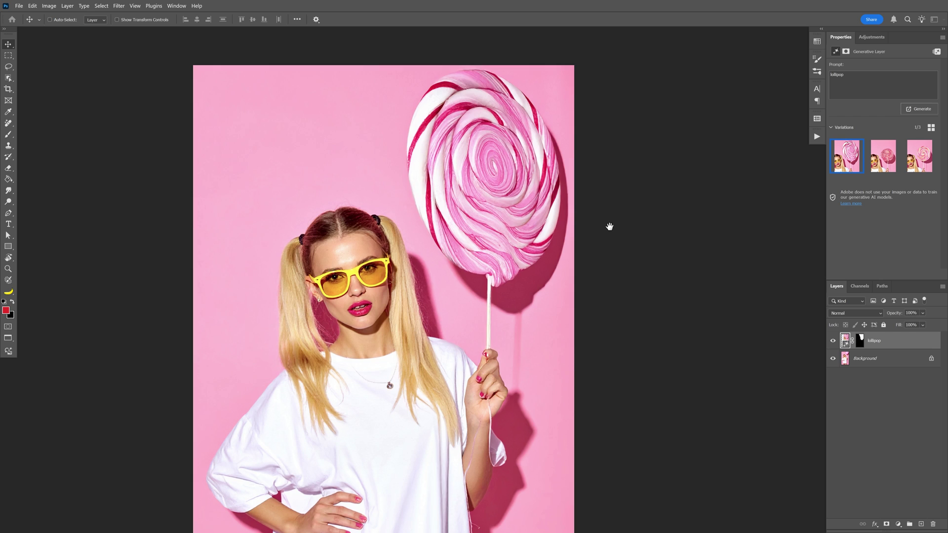
Step: Choose the third, peach-and-pink swirl lollipop variation
{"action": "left_click_drag", "start_coordinate": [609, 226], "coordinate": [614, 200]}
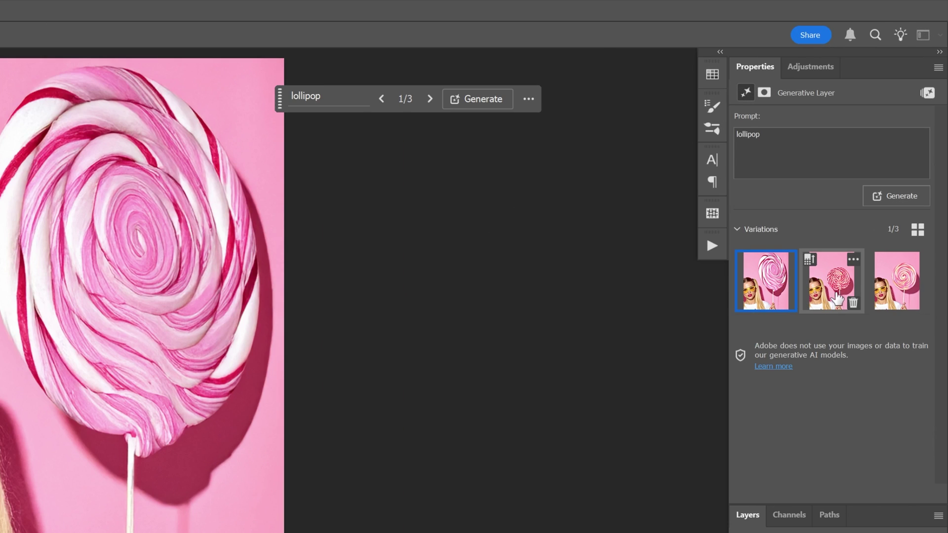
{"action": "left_click", "coordinate": [884, 162]}
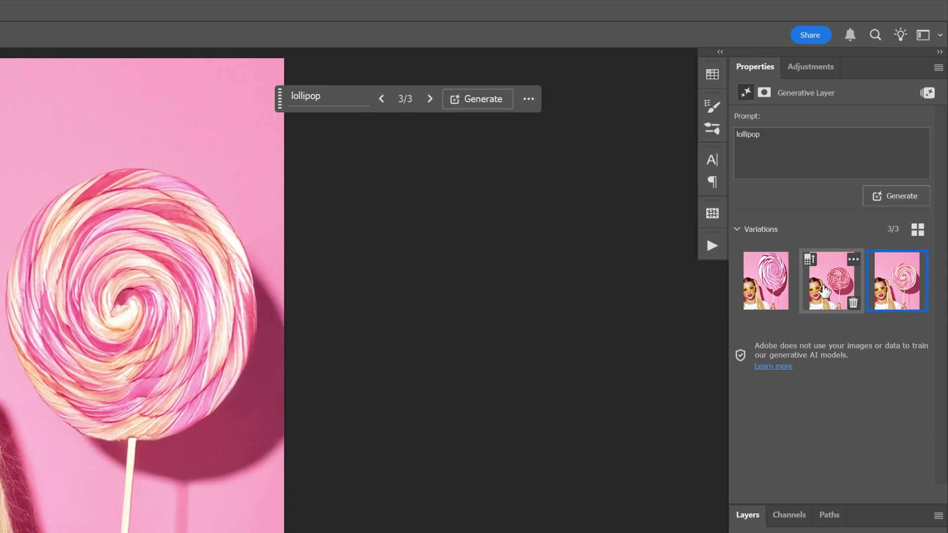
{"action": "left_click", "coordinate": [826, 292]}
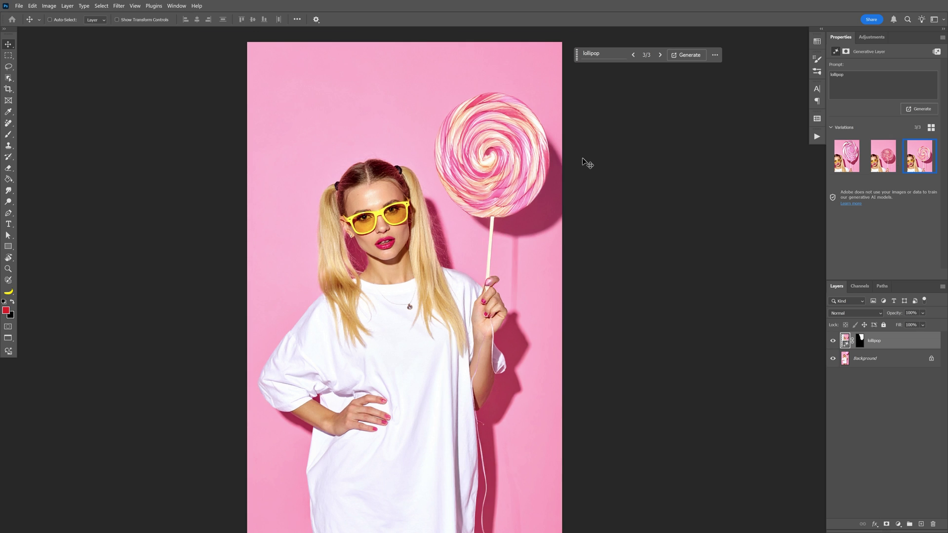
Step: Lasso the yellow glasses and generative-fill them with 'pink sunglasses'
{"action": "scroll", "coordinate": [358, 191], "scroll_direction": "up", "scroll_amount": 6}
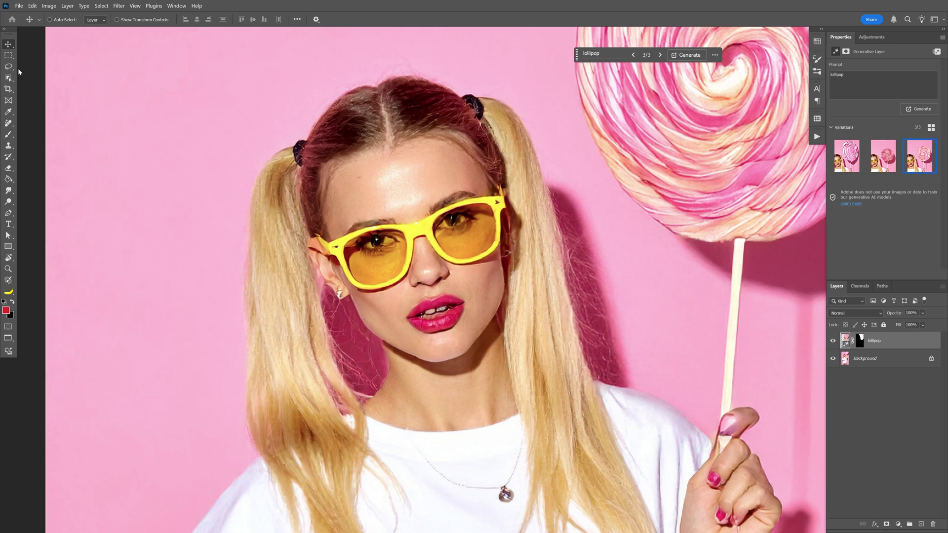
{"action": "left_click", "coordinate": [8, 67]}
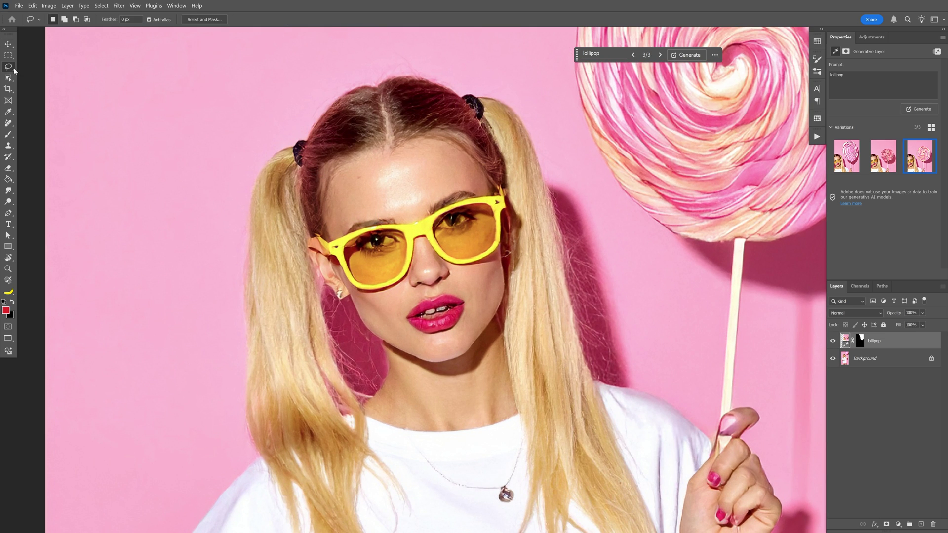
{"action": "mouse_move", "coordinate": [505, 180]}
{"action": "left_mouse_down"}
{"action": "mouse_move", "coordinate": [306, 243]}
{"action": "mouse_move", "coordinate": [344, 301]}
{"action": "mouse_move", "coordinate": [407, 299]}
{"action": "mouse_move", "coordinate": [531, 247]}
{"action": "left_mouse_up"}
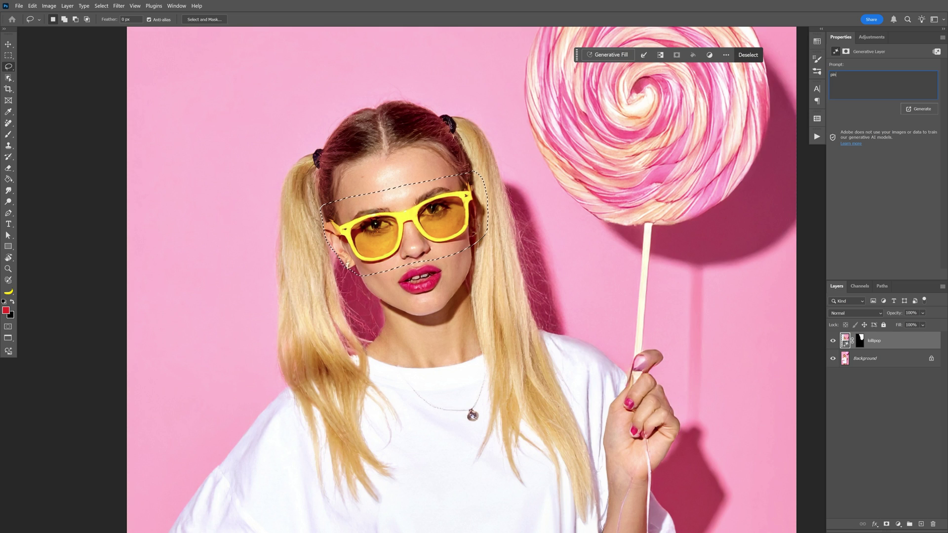
{"action": "type", "text": "k sunglasses"}
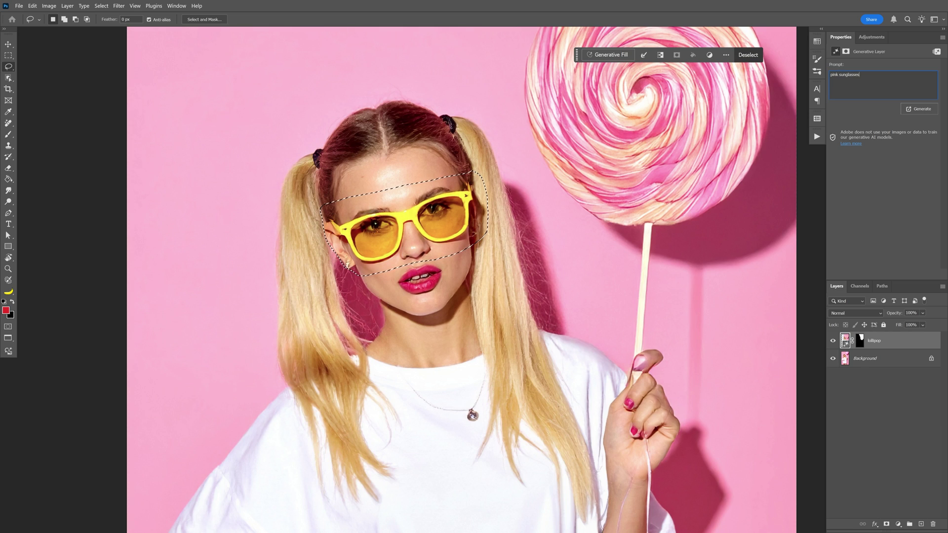
{"action": "key", "text": "Return"}
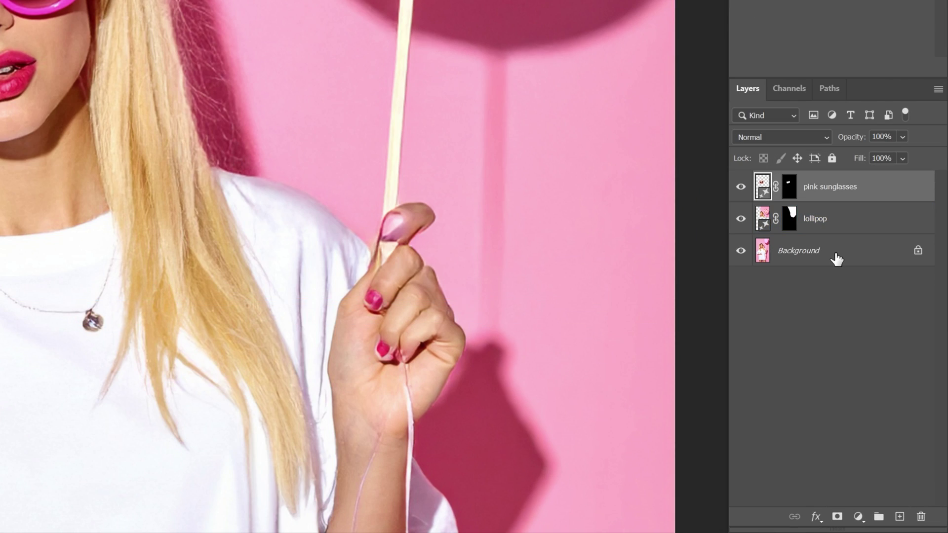
Step: Unlock the Background as Layer 0 and duplicate it with the lollipop and pink sunglasses layers
{"action": "left_click", "coordinate": [837, 258]}
{"action": "left_click", "coordinate": [918, 252]}
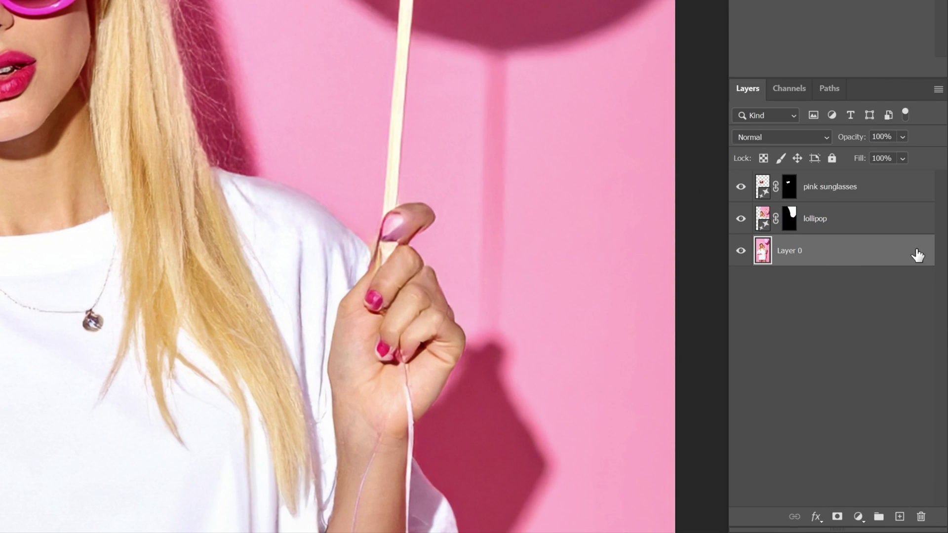
{"action": "left_click", "coordinate": [853, 209], "text": "shift"}
{"action": "left_click", "coordinate": [864, 193], "text": "shift"}
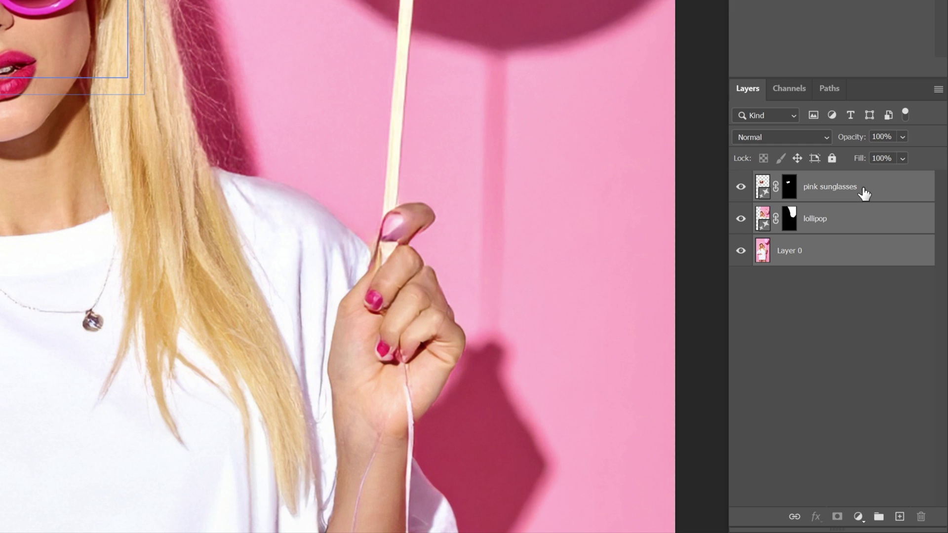
{"action": "key", "text": "ctrl+j"}
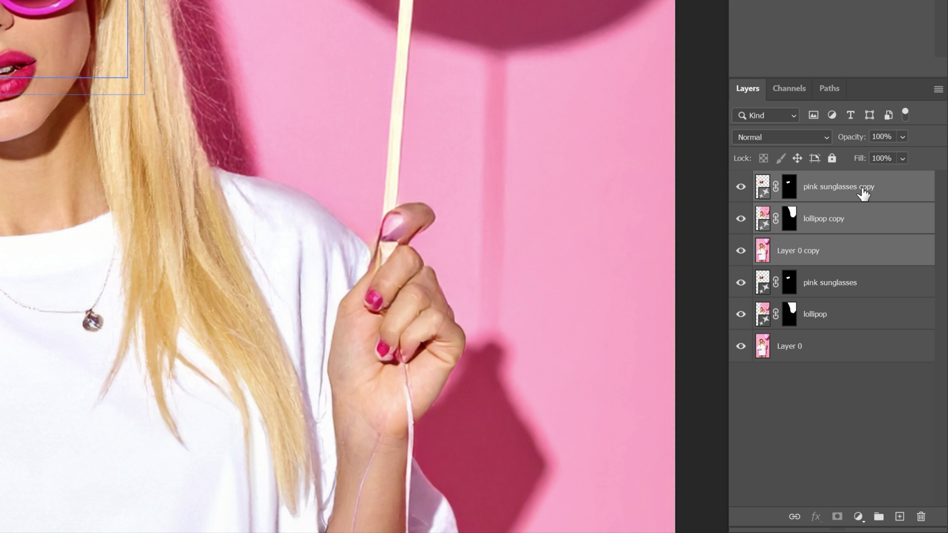
Step: Group the three original layers into Group 1 and select the lollipop copy's image
{"action": "left_click", "coordinate": [845, 279]}
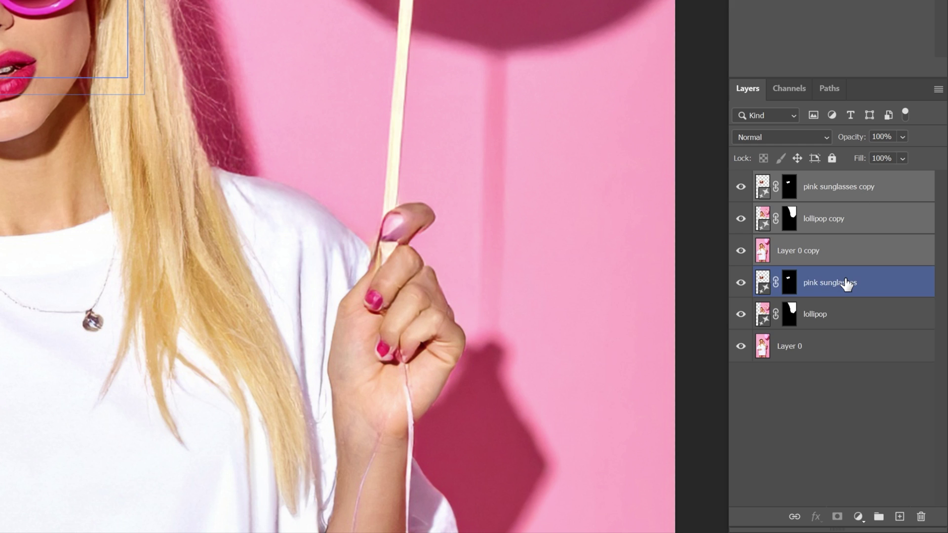
{"action": "left_click", "coordinate": [826, 353], "text": "shift"}
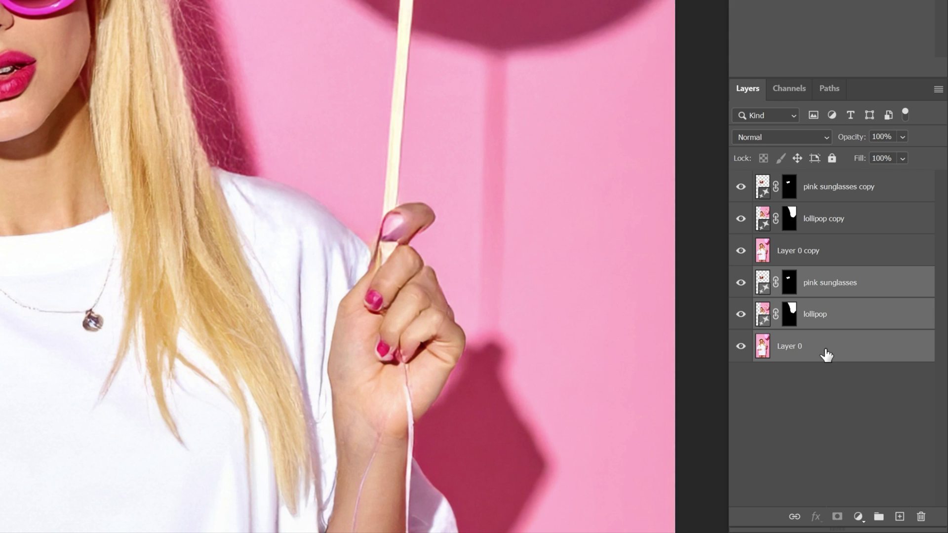
{"action": "key", "text": "ctrl+g"}
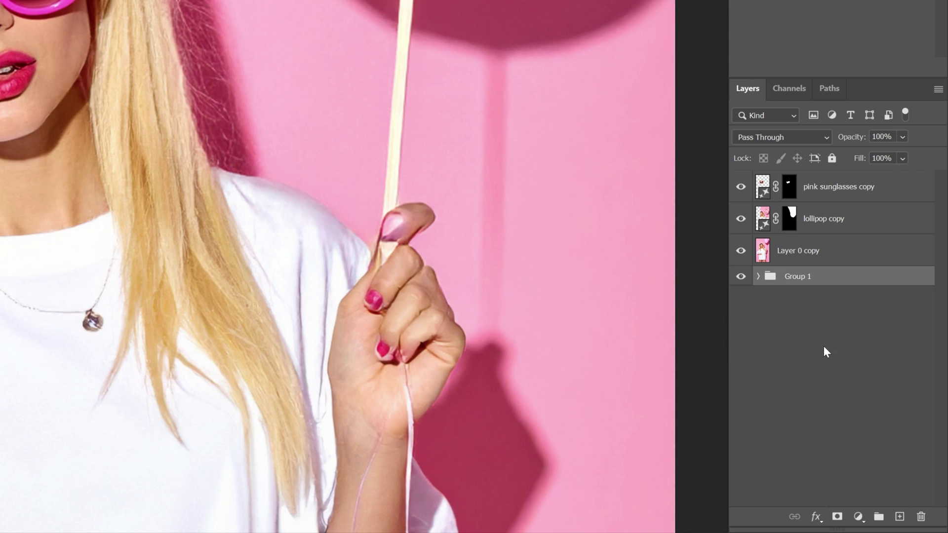
{"action": "left_click", "coordinate": [829, 225]}
{"action": "left_click", "coordinate": [761, 221]}
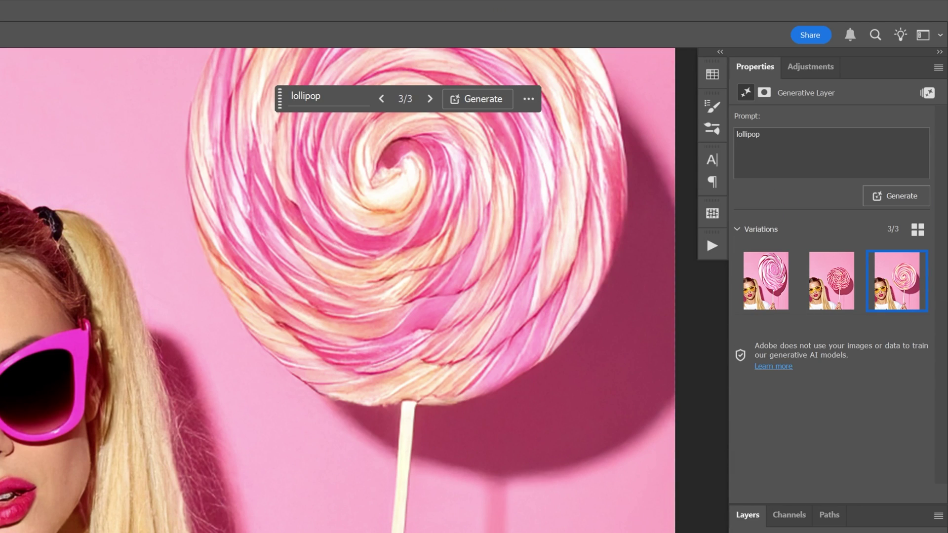
Step: Reprompt the lollipop copy as yellow flowers and start changing the sunglasses copy's prompt to green
{"action": "type", "text": "add ye"}
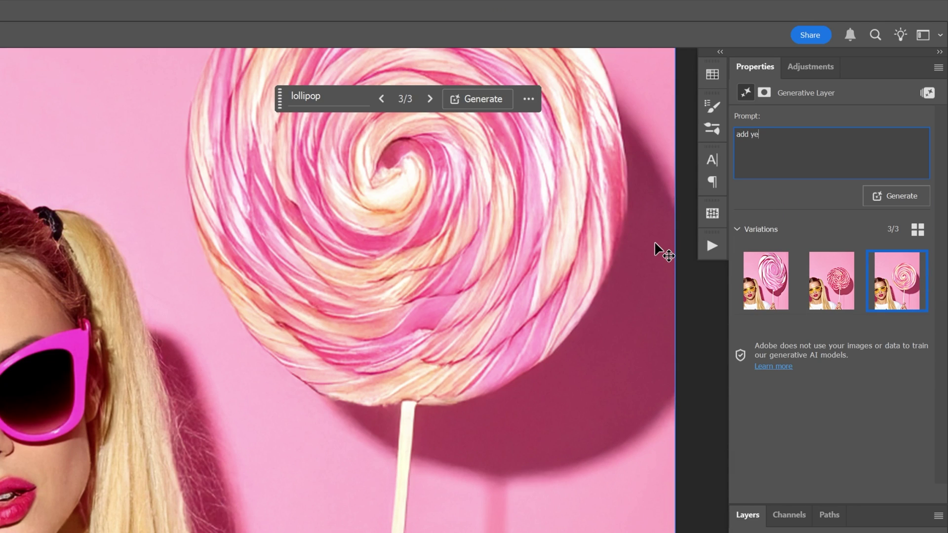
{"action": "type", "text": "llow flowe"}
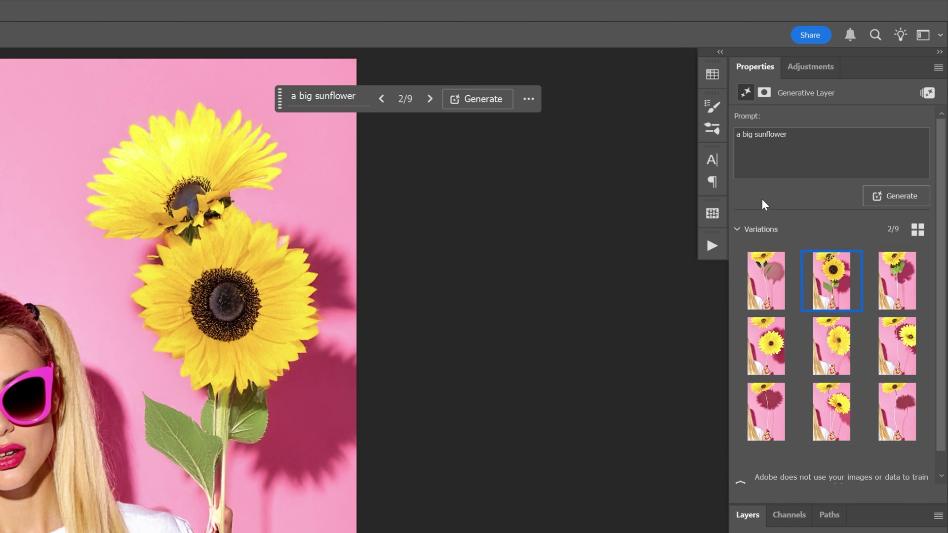
{"action": "left_click_drag", "start_coordinate": [788, 134], "coordinate": [726, 135]}
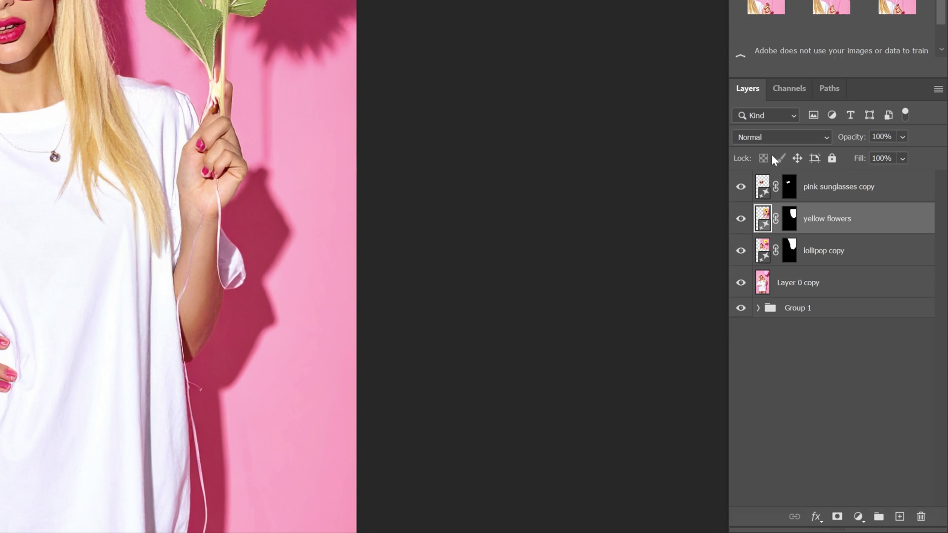
{"action": "left_click", "coordinate": [762, 532]}
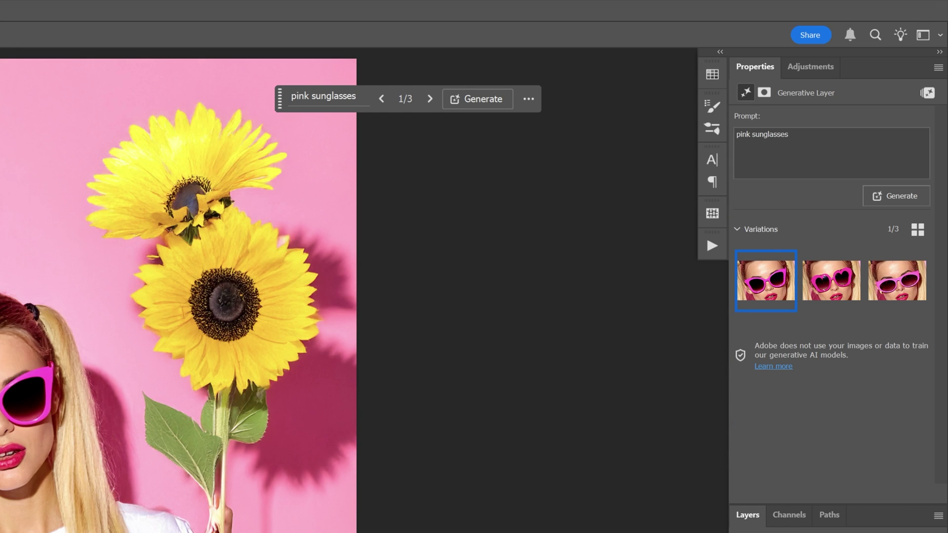
{"action": "double_click", "coordinate": [743, 135]}
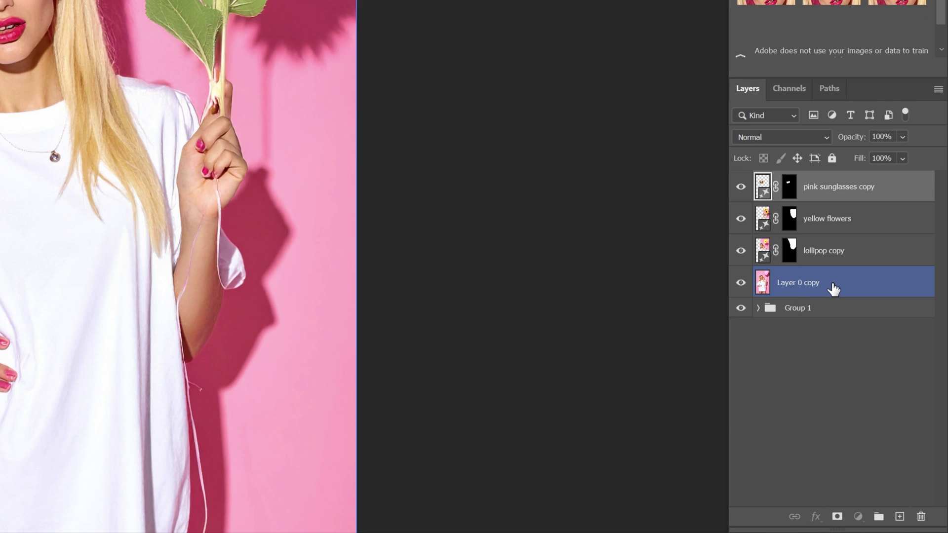
Step: Group the four sunflower-variant copy layers as Group 2 and duplicate the group
{"action": "left_click", "coordinate": [834, 289], "text": "shift"}
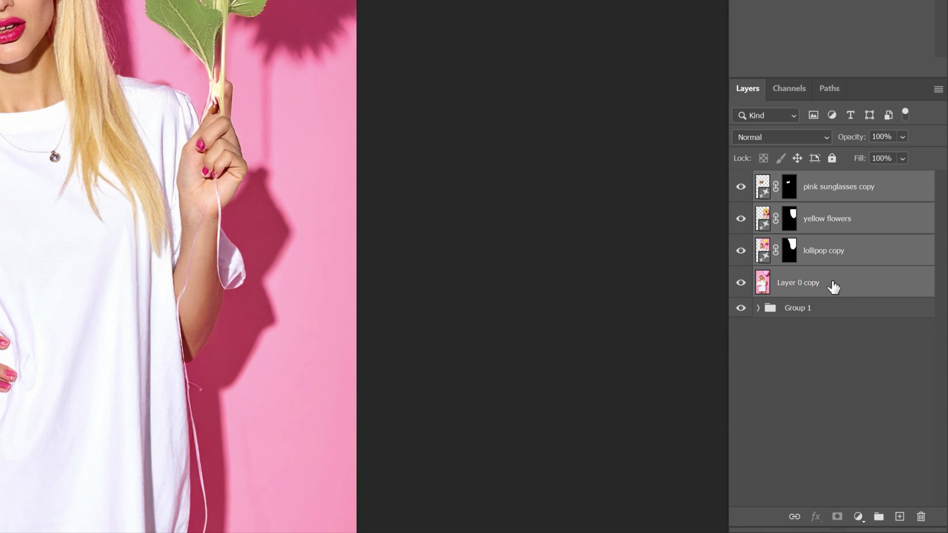
{"action": "key", "text": "ctrl+g"}
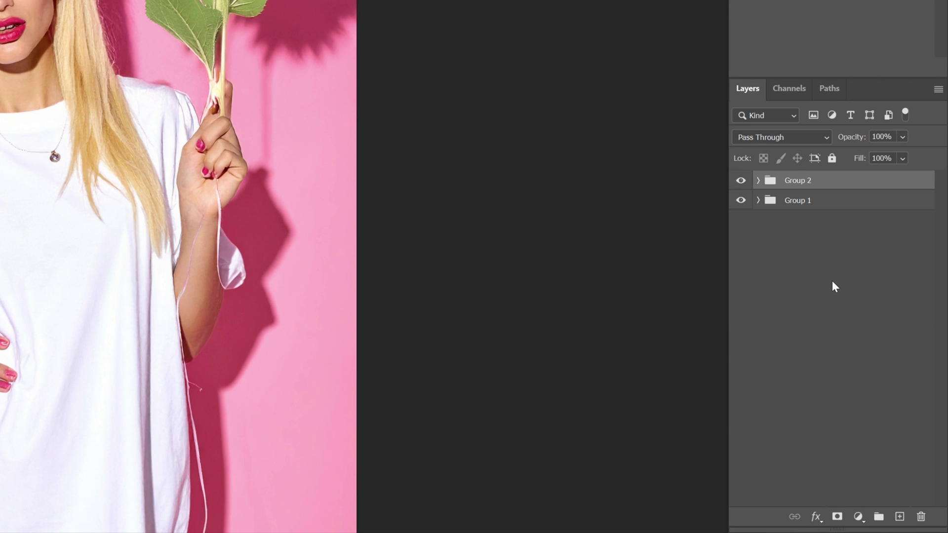
{"action": "key", "text": "ctrl+j"}
Step: Expand the duplicated group and select its flowers and lollipop layers to regenerate as heart balloon and yellow sunglasses
{"action": "left_click", "coordinate": [759, 183]}
{"action": "left_click", "coordinate": [786, 245]}
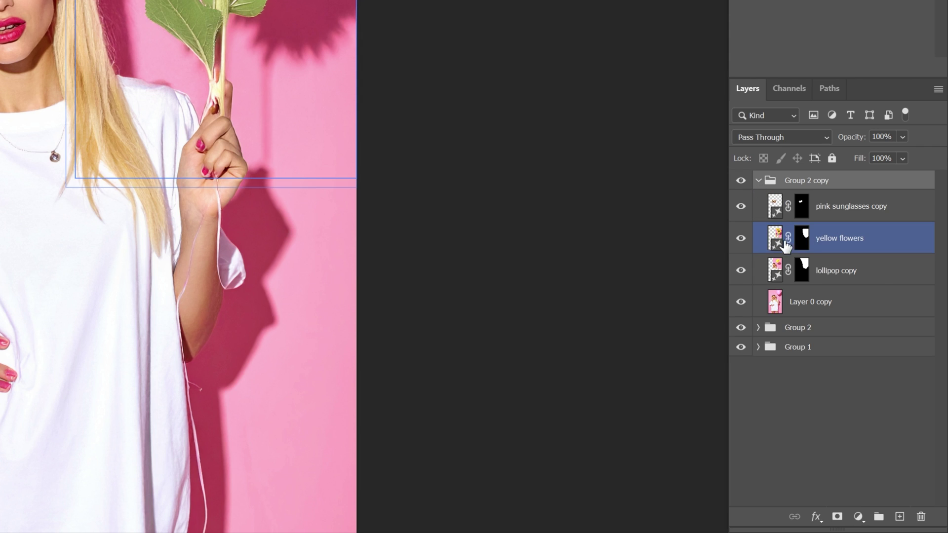
{"action": "left_click", "coordinate": [776, 272]}
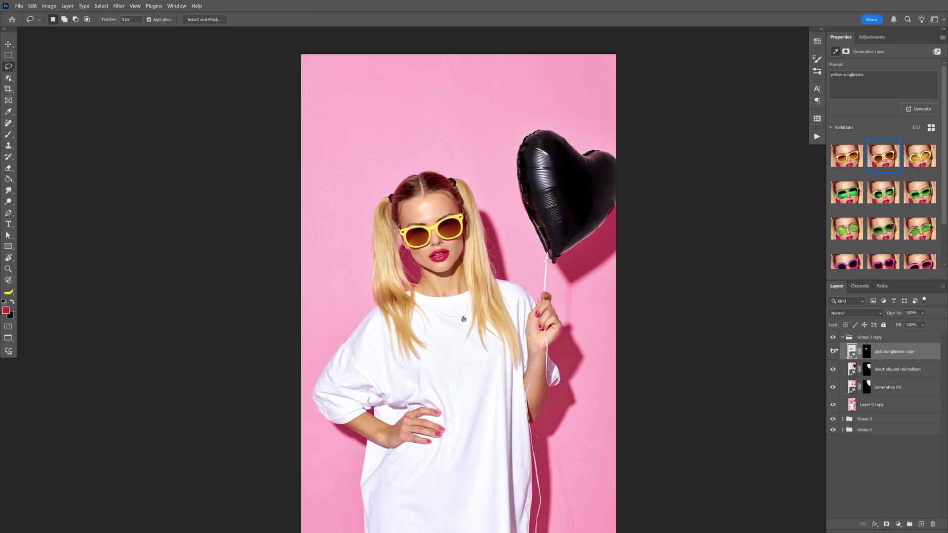
Step: Merge Group 2 copy, Group 2 and Group 1 each into a single flattened layer
{"action": "left_click", "coordinate": [841, 337]}
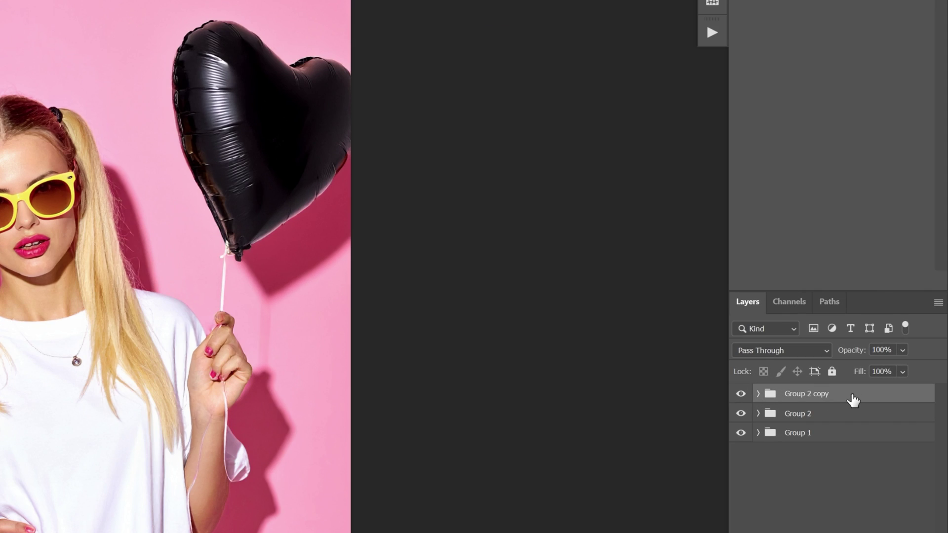
{"action": "right_click", "coordinate": [852, 399]}
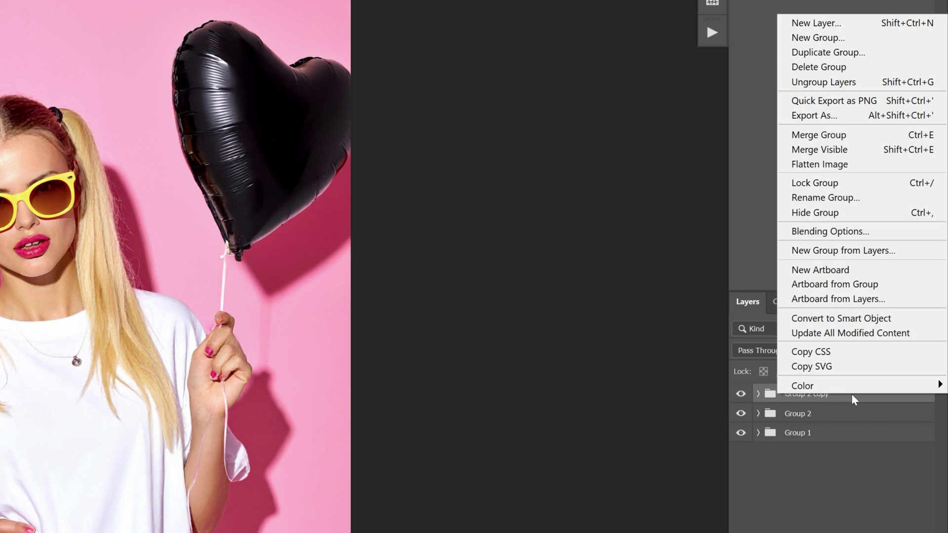
{"action": "left_click", "coordinate": [823, 135]}
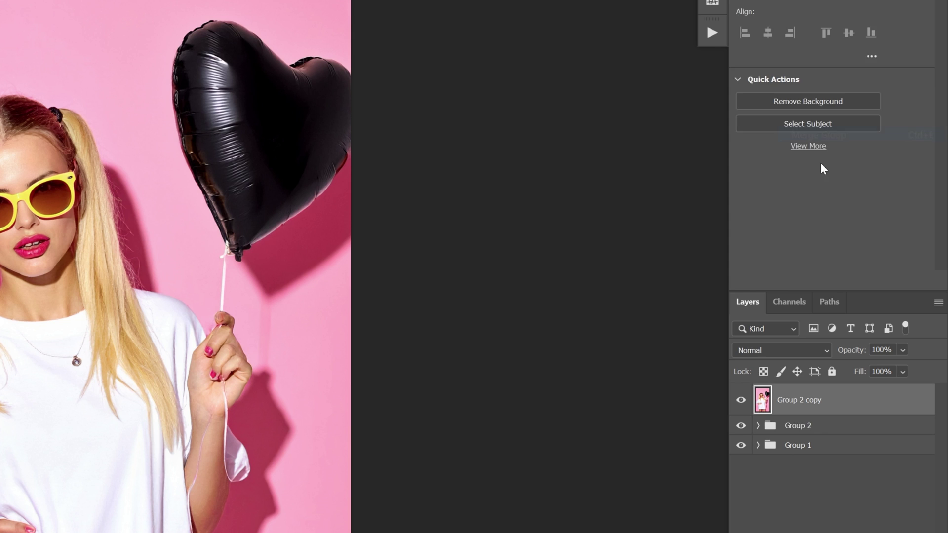
{"action": "left_click", "coordinate": [803, 426]}
{"action": "right_click", "coordinate": [805, 426]}
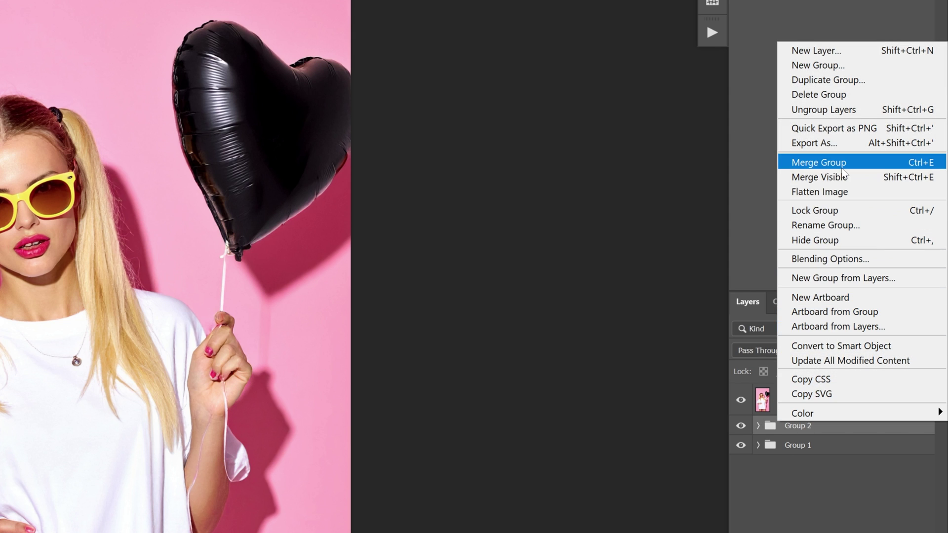
{"action": "left_click", "coordinate": [825, 162]}
{"action": "right_click", "coordinate": [810, 464]}
{"action": "left_click", "coordinate": [826, 197]}
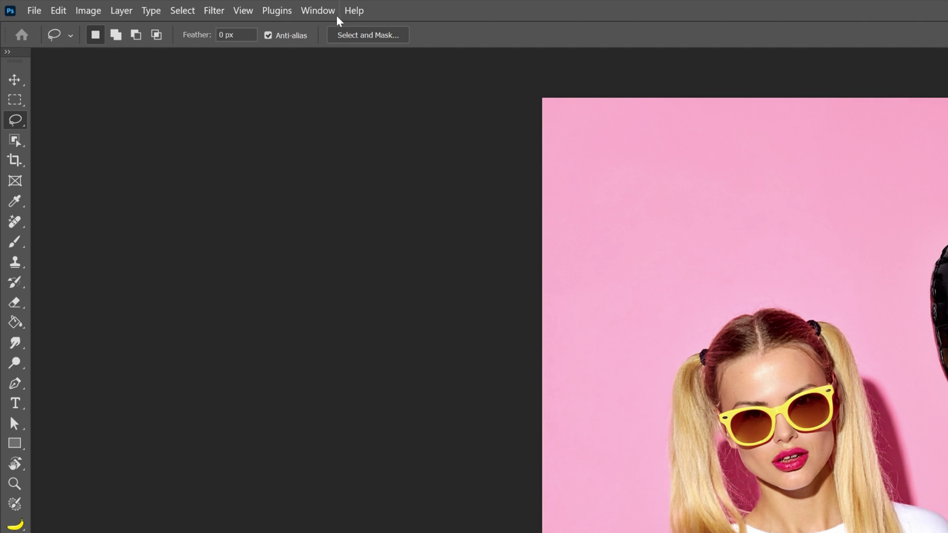
Step: Show the Timeline panel and create a video timeline from the three variant layers
{"action": "left_click", "coordinate": [330, 11]}
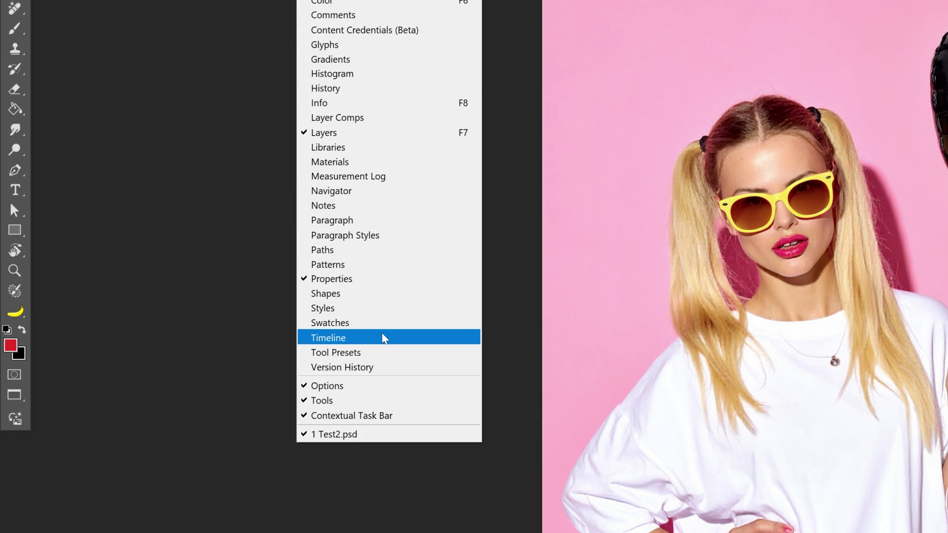
{"action": "left_click", "coordinate": [384, 339]}
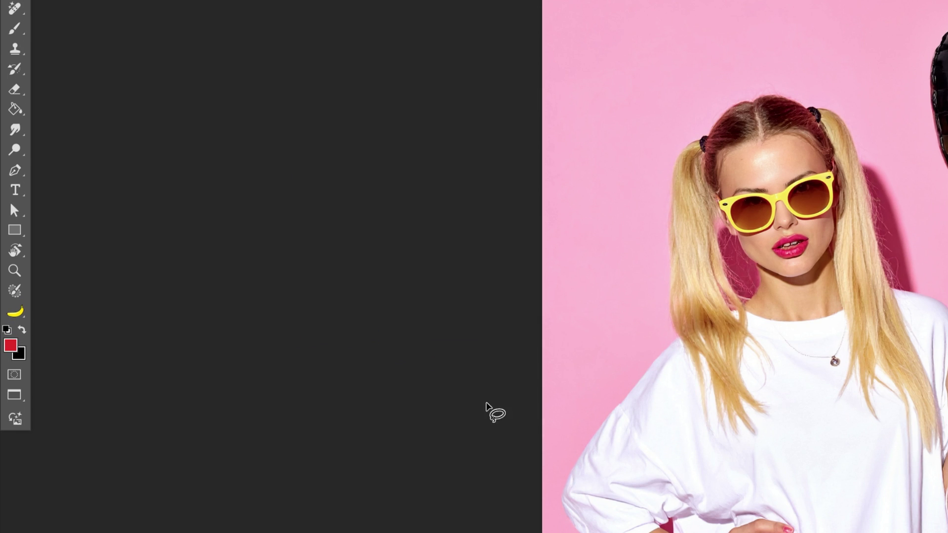
{"action": "left_click", "coordinate": [453, 459]}
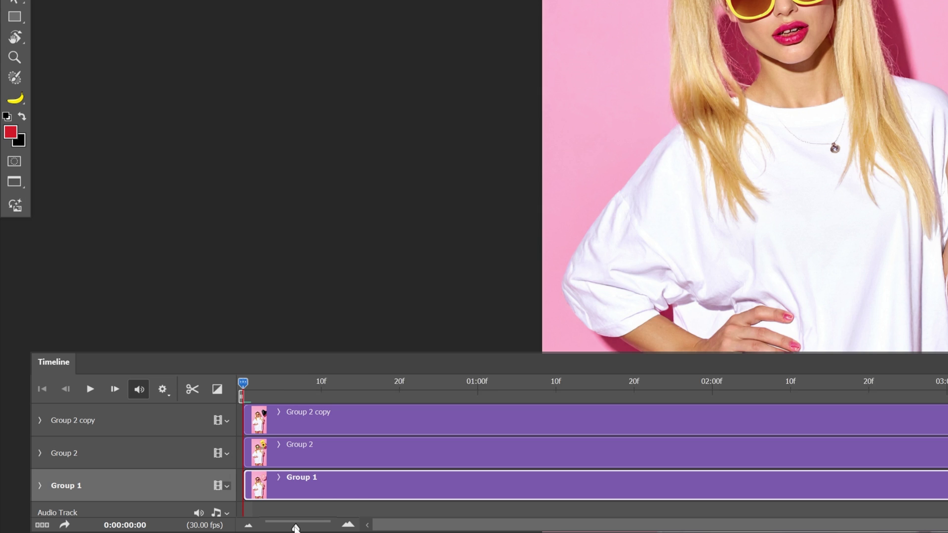
{"action": "left_click_drag", "start_coordinate": [296, 528], "coordinate": [304, 527]}
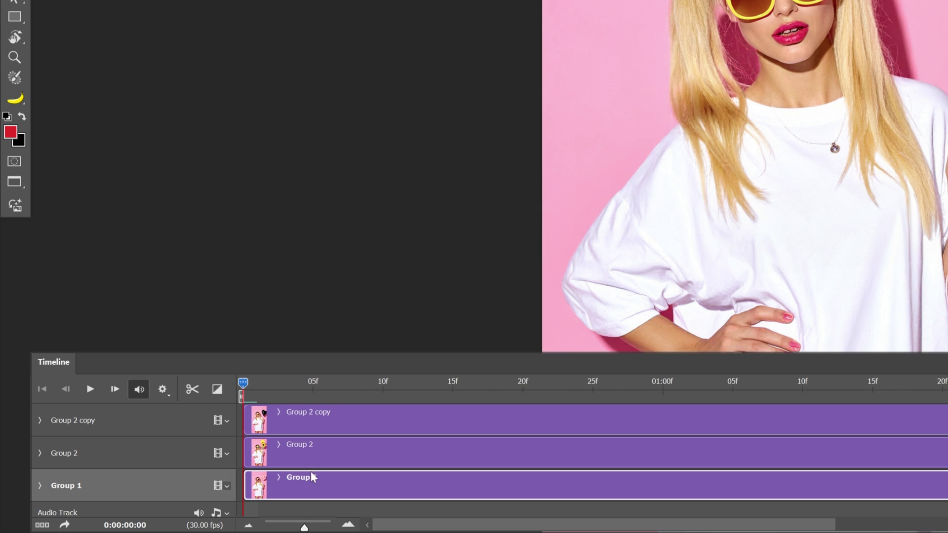
Step: Split all three clips at frame 5 and delete the leftover parts after the cut
{"action": "left_click", "coordinate": [329, 423], "text": "shift"}
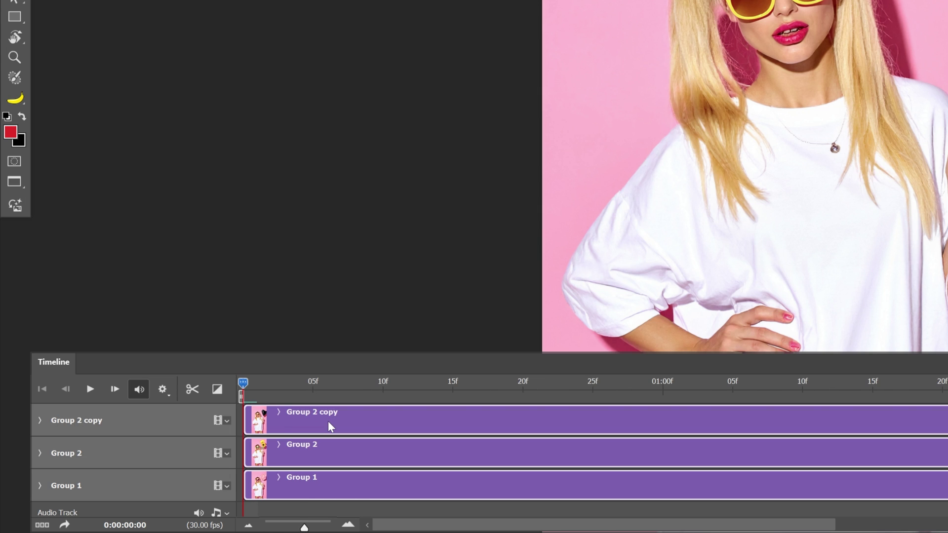
{"action": "left_click", "coordinate": [312, 381]}
{"action": "left_click", "coordinate": [189, 391]}
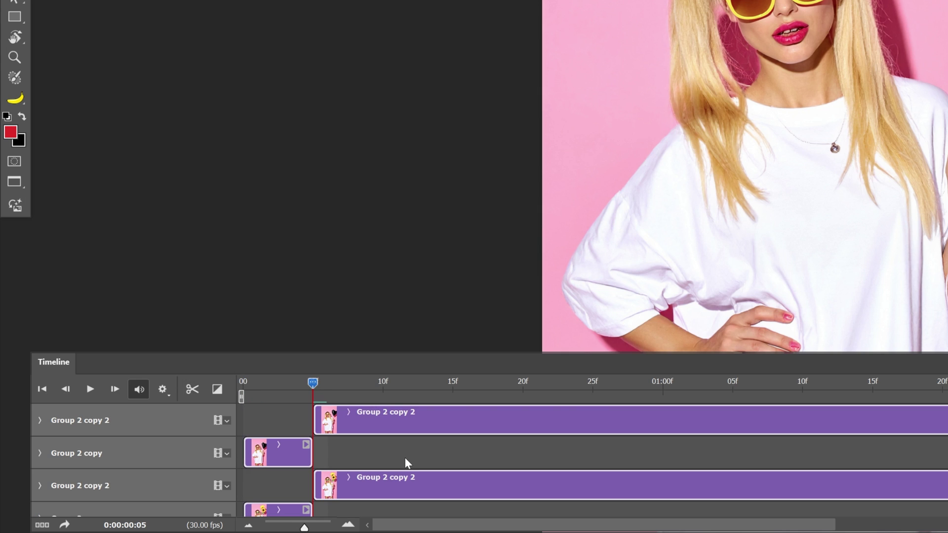
{"action": "left_click", "coordinate": [398, 421]}
{"action": "key", "text": "Delete"}
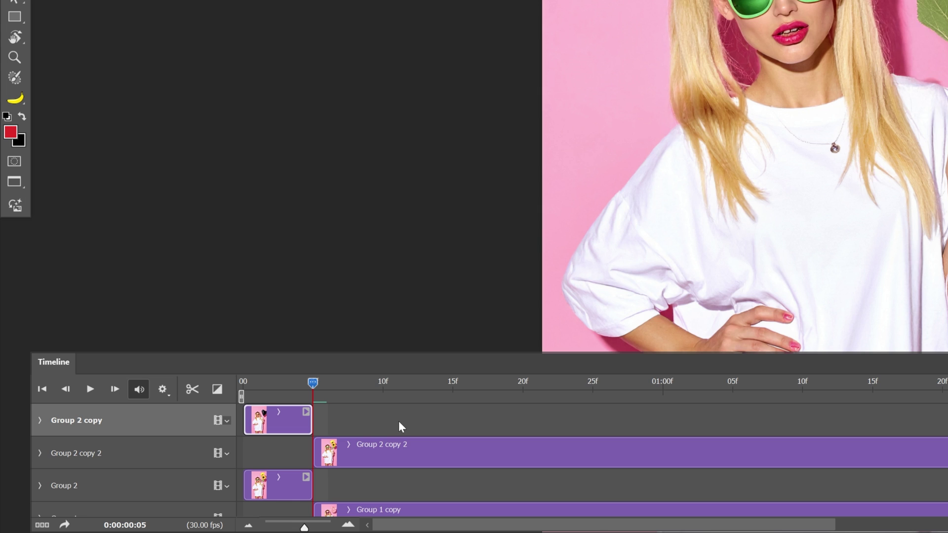
{"action": "left_click", "coordinate": [398, 446]}
{"action": "key", "text": "Delete"}
{"action": "left_click", "coordinate": [393, 475]}
{"action": "key", "text": "Delete"}
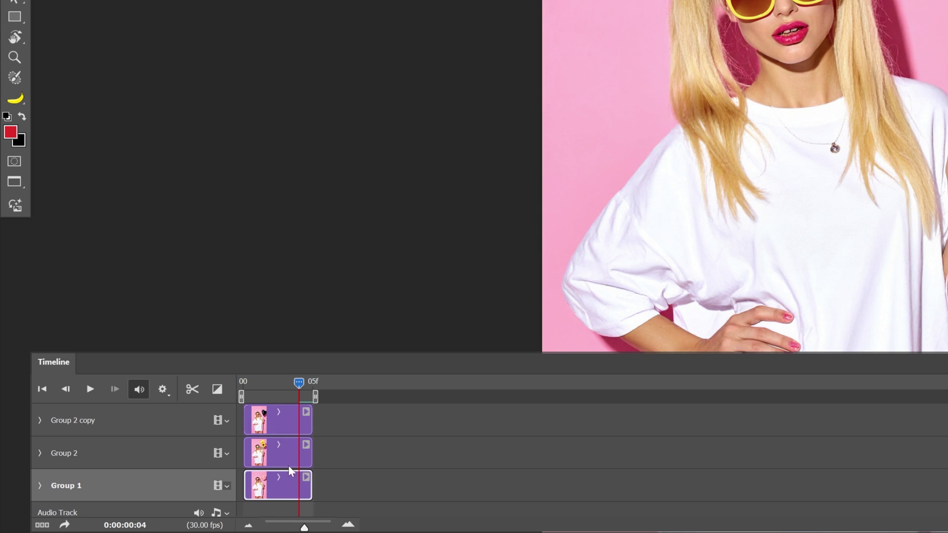
Step: Place Group 2 at frame 5 and Group 2 copy at frame 10, then play the animation from the start
{"action": "left_click_drag", "start_coordinate": [265, 462], "coordinate": [335, 462]}
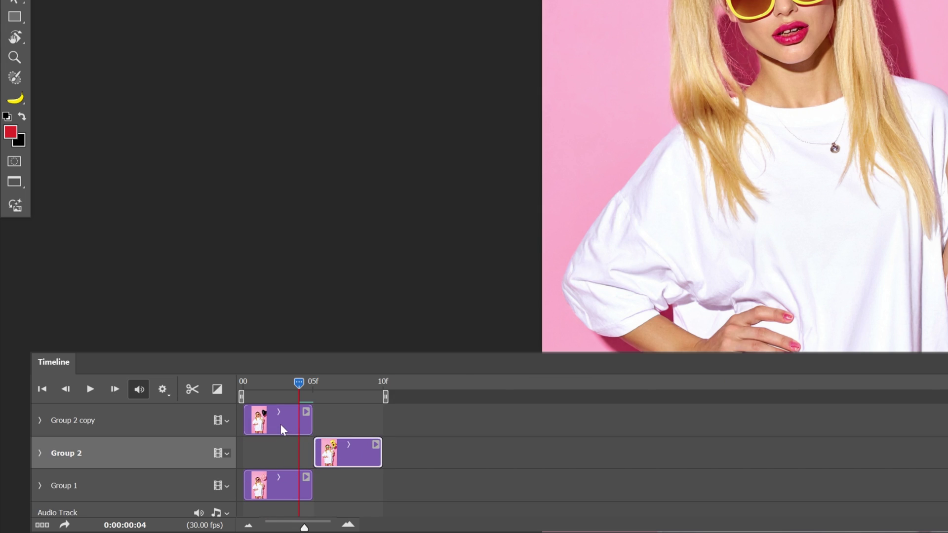
{"action": "left_click_drag", "start_coordinate": [296, 424], "coordinate": [437, 438]}
{"action": "left_click", "coordinate": [528, 473]}
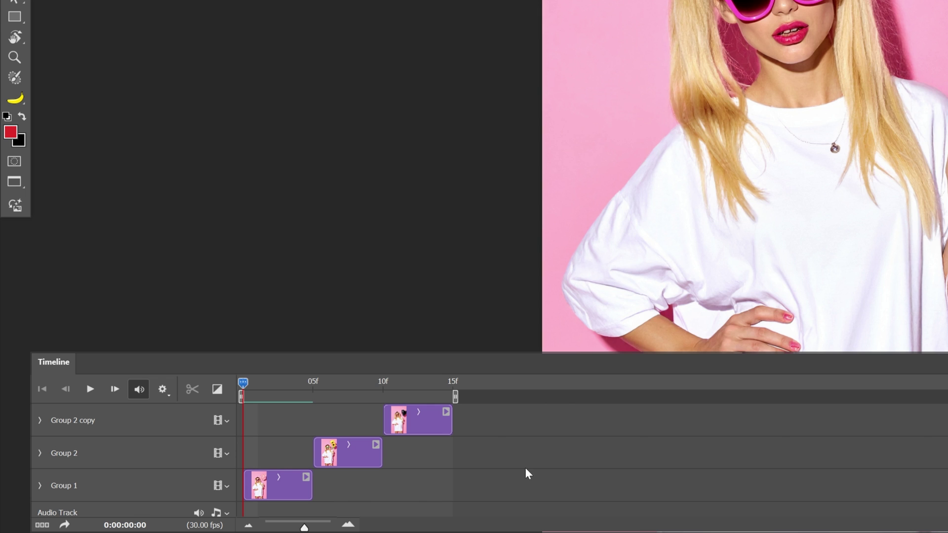
{"action": "key", "text": "space"}
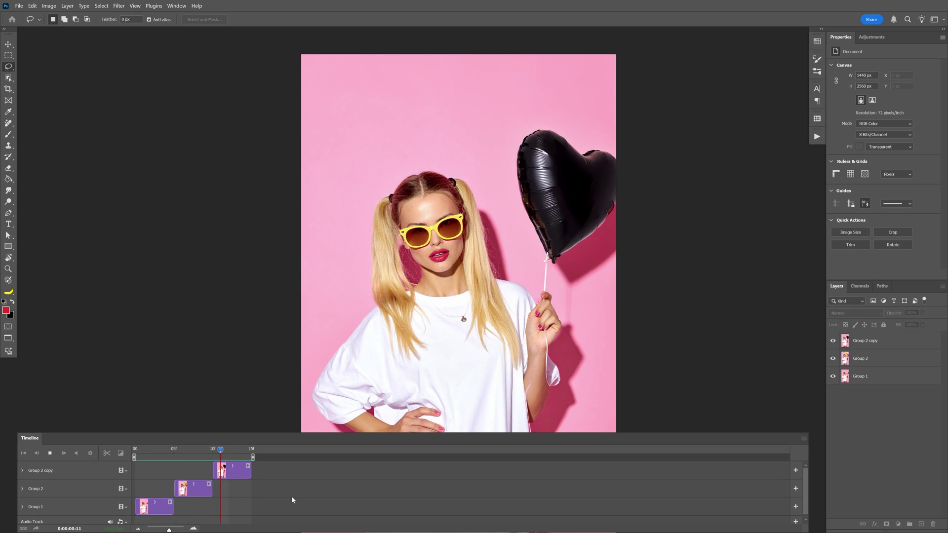